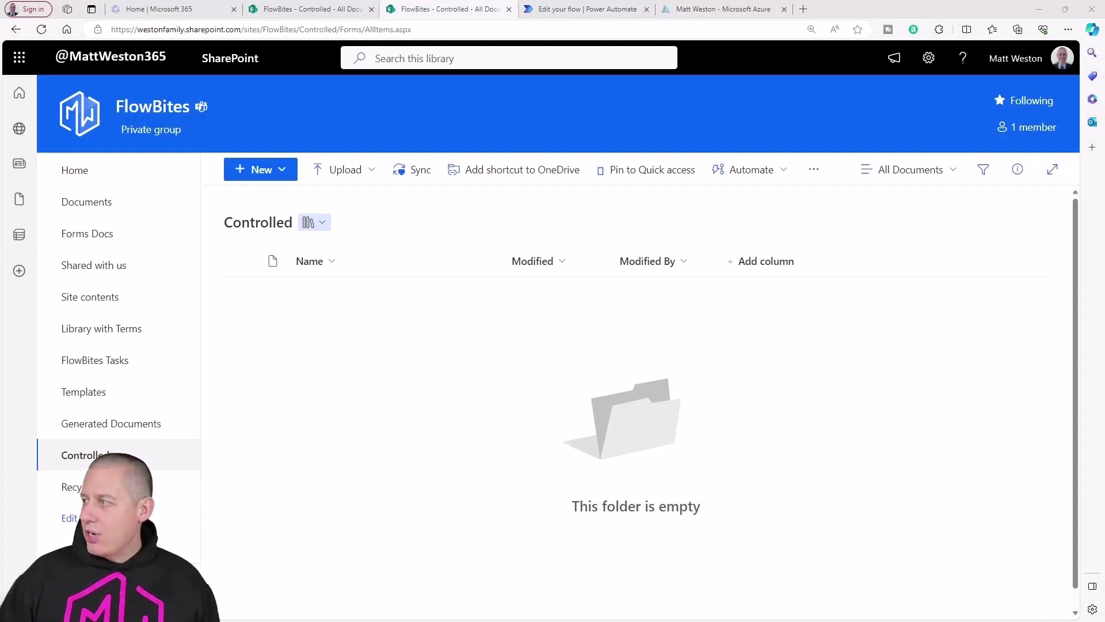
Upload Sales Referral Policy.docx to the Controlled library and open its advanced permission settings.
left_click_drag(1019, 354, 556, 412)
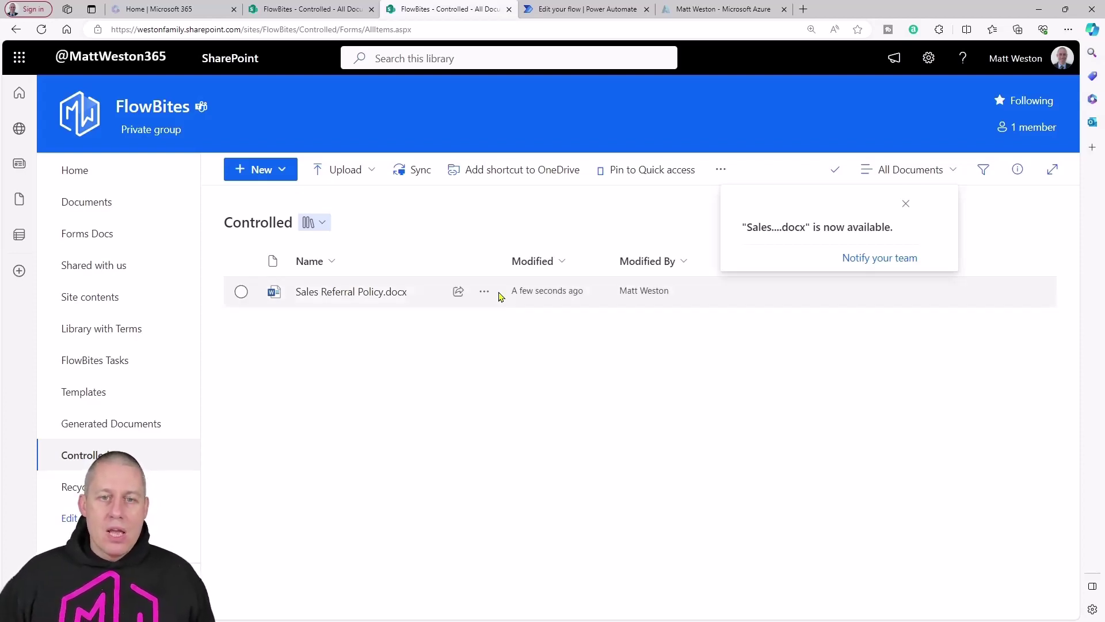
left_click(484, 295)
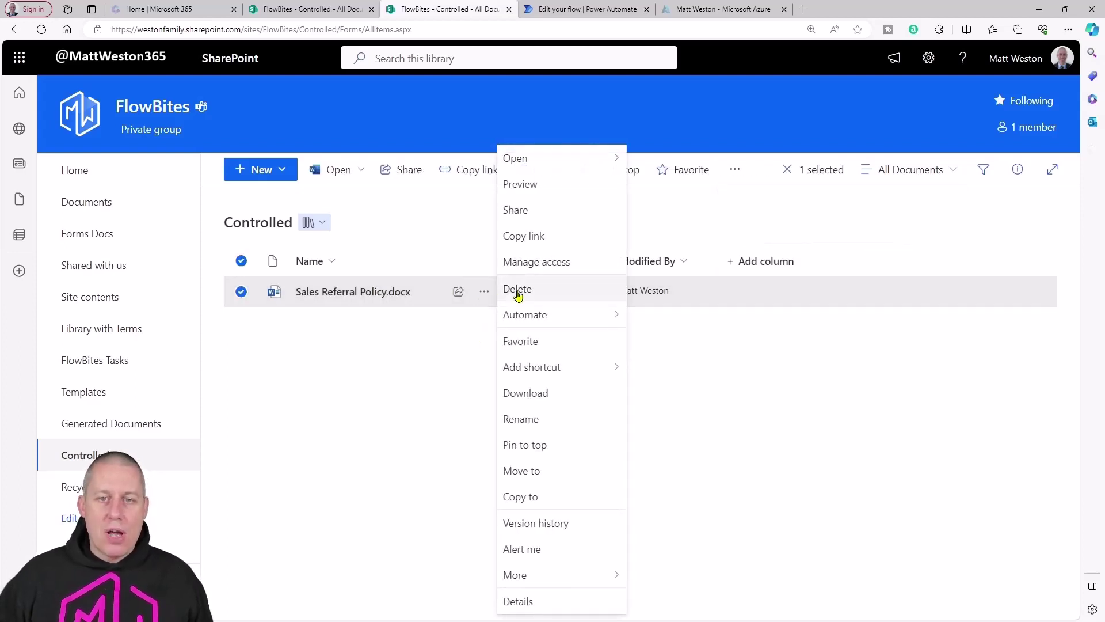
left_click(584, 266)
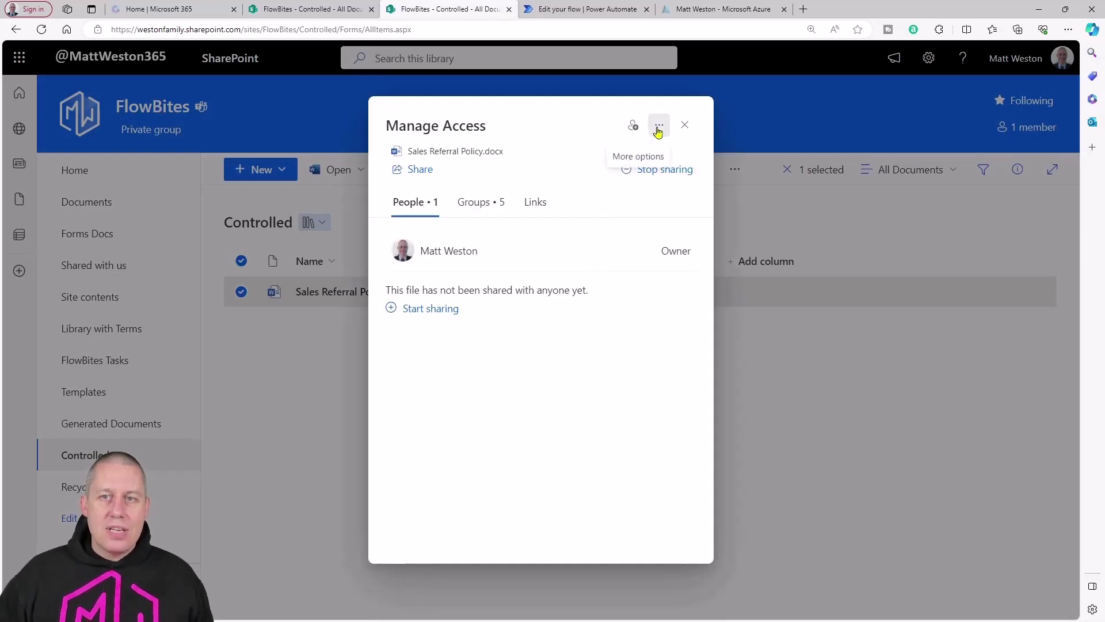
left_click(658, 130)
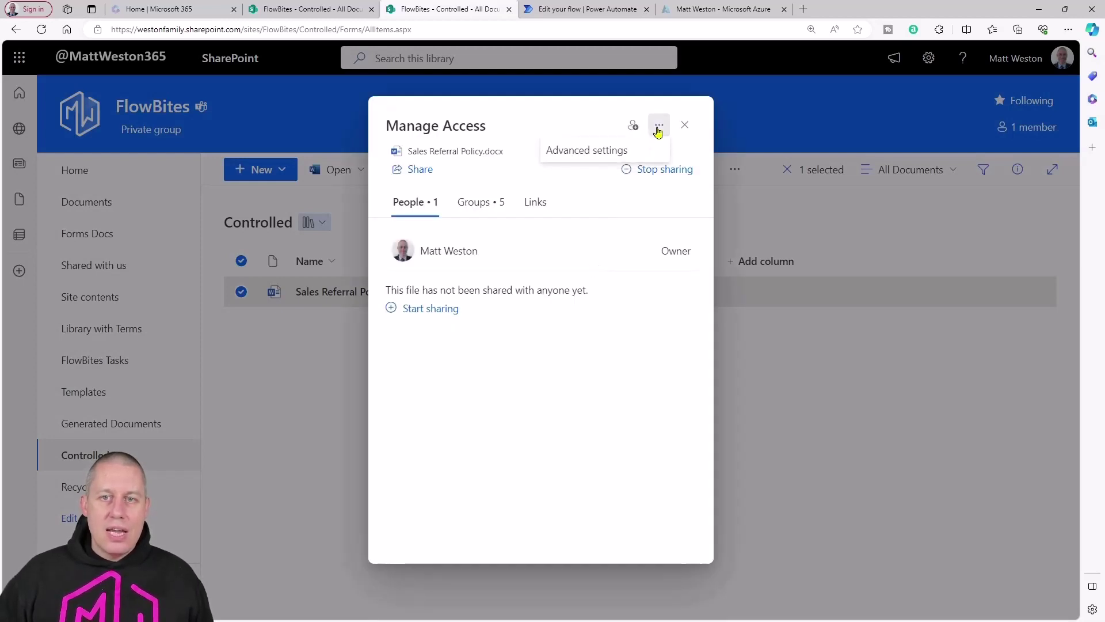
left_click(631, 156)
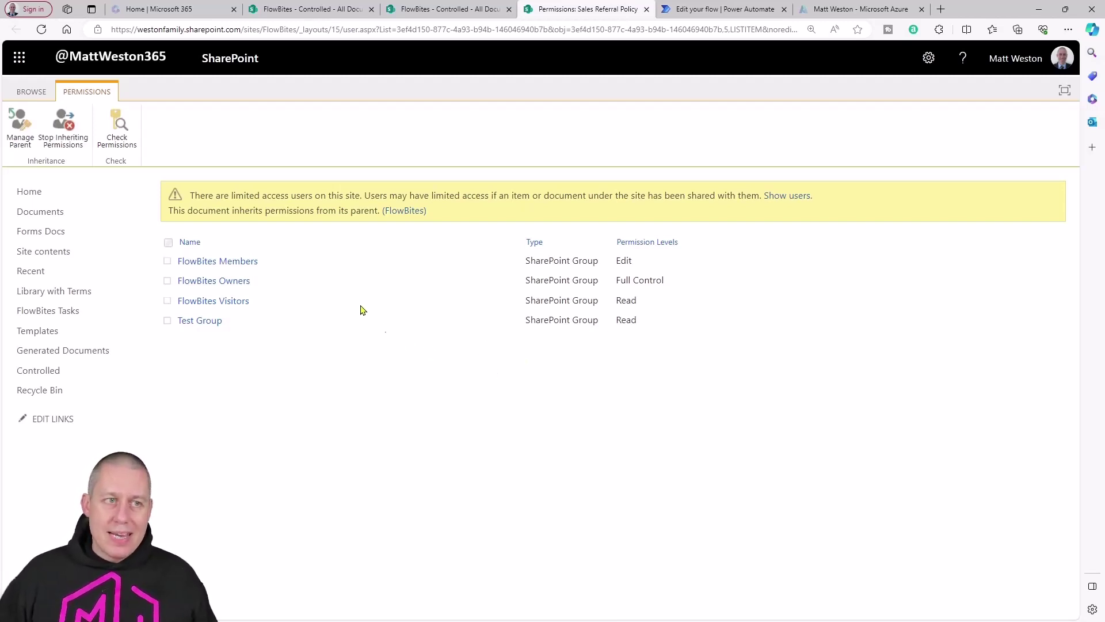
left_click(78, 141)
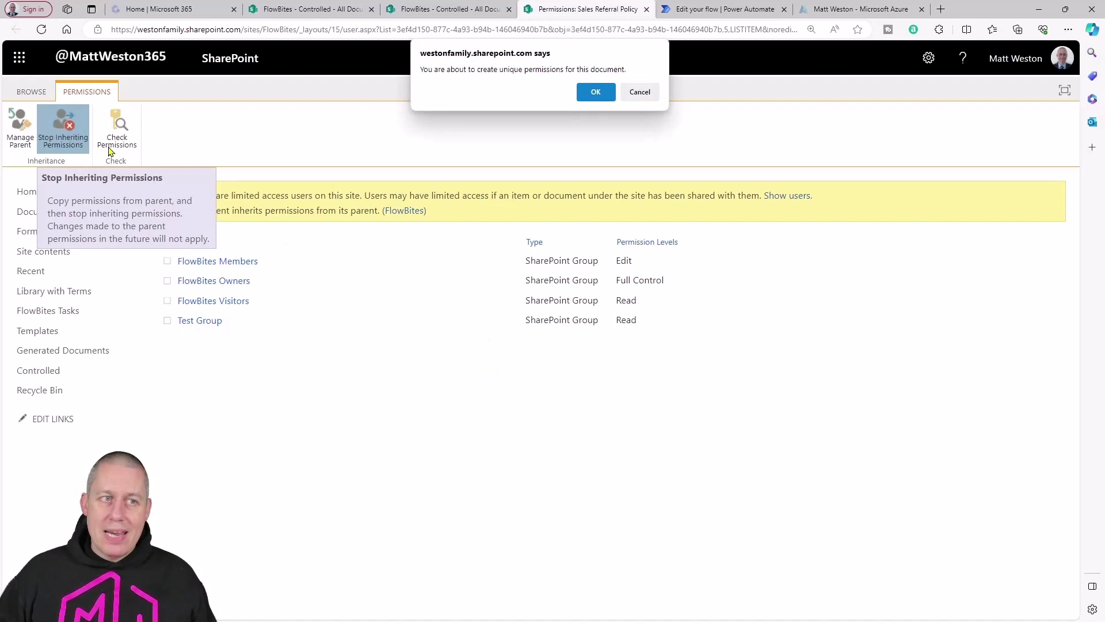
left_click(596, 94)
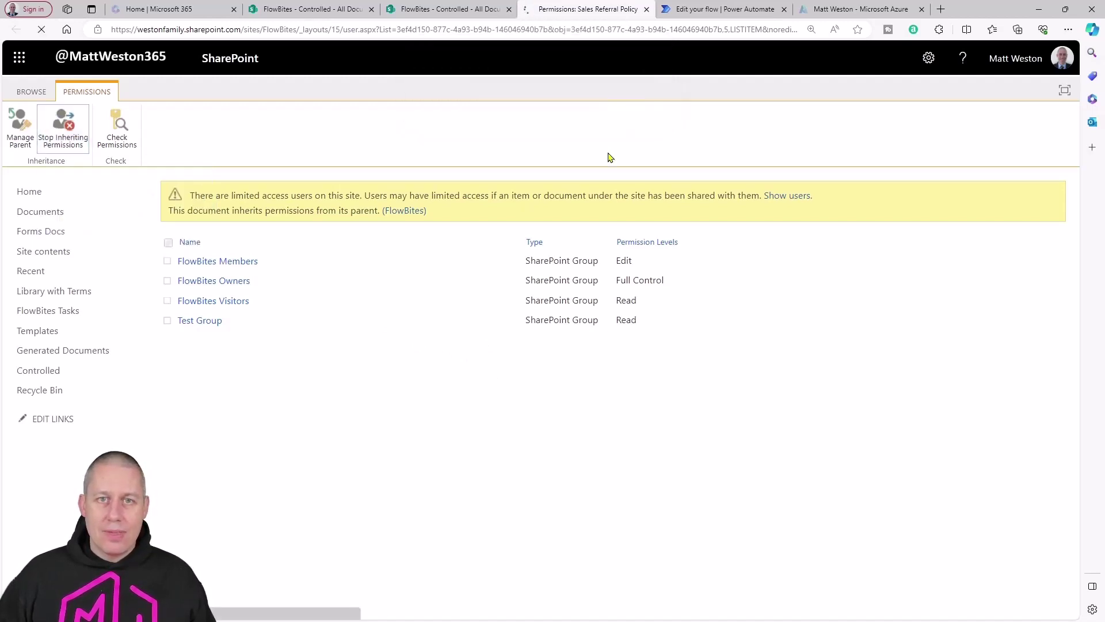
left_click(171, 308)
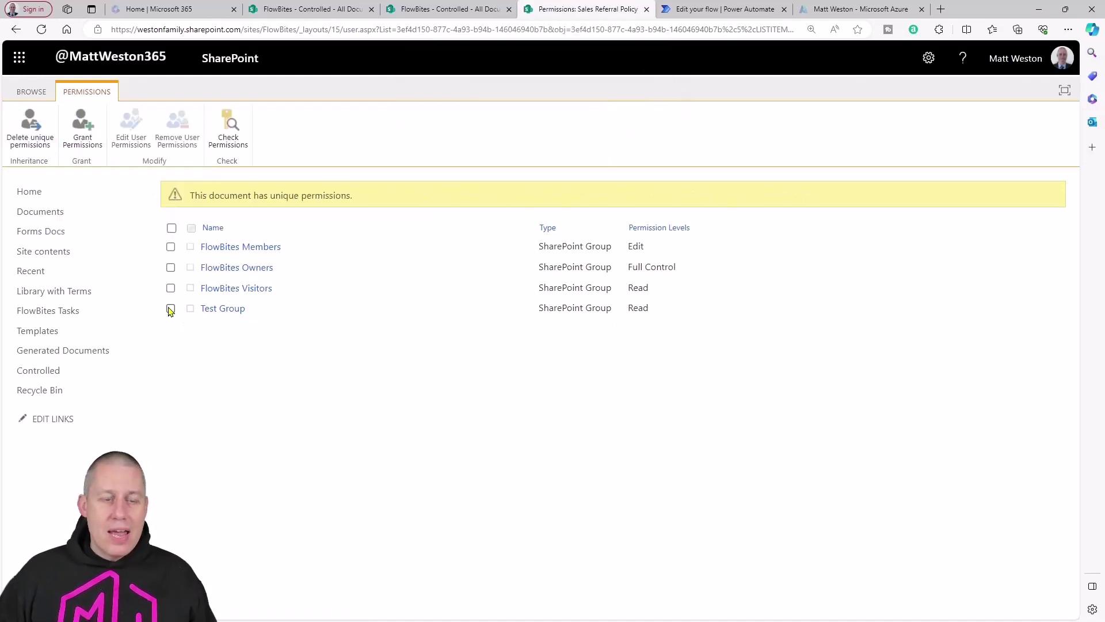
left_click(171, 288)
left_click(171, 247)
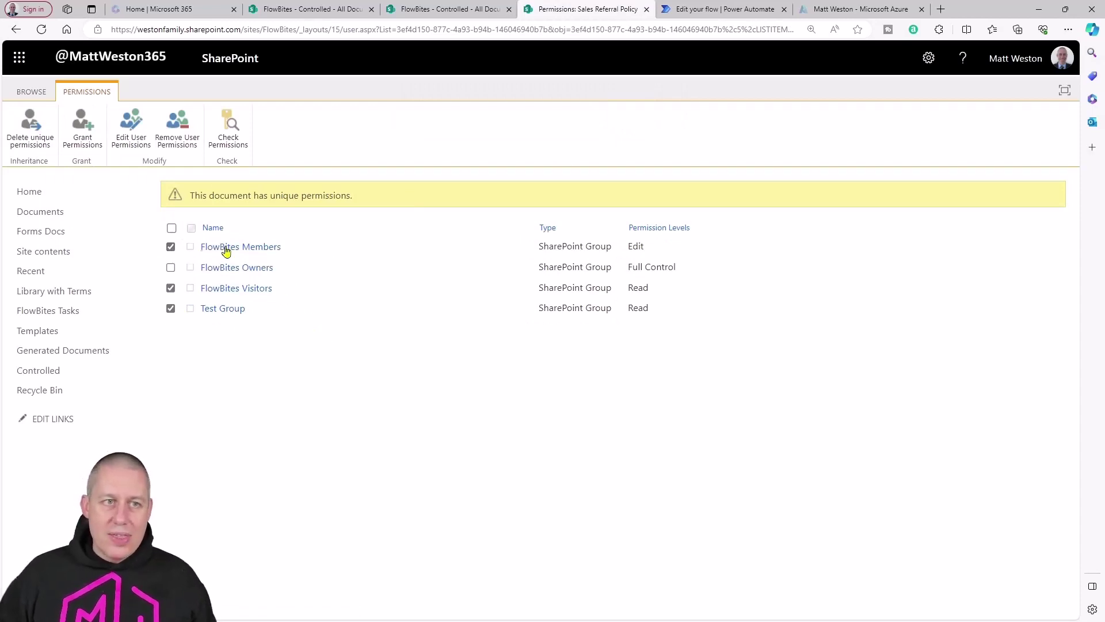
left_click(177, 128)
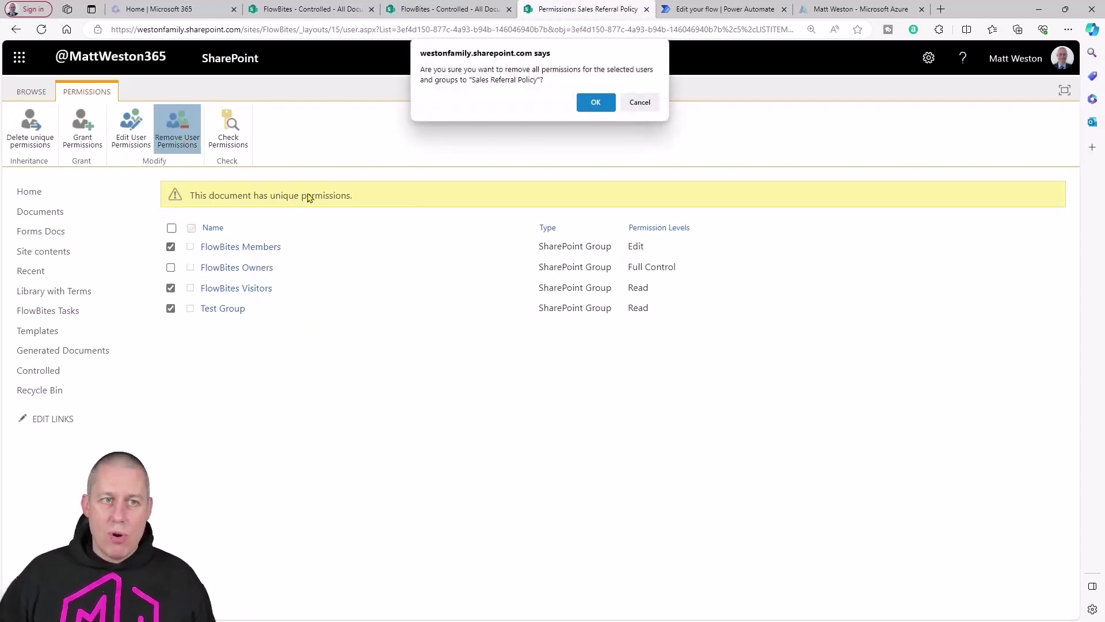
left_click(593, 102)
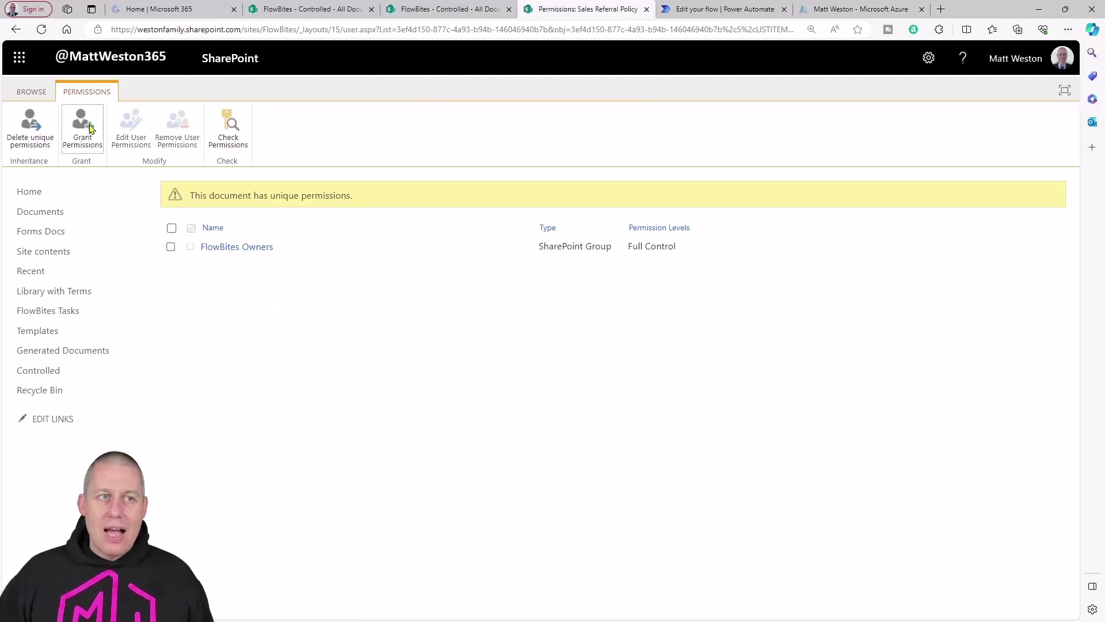
left_click(83, 128)
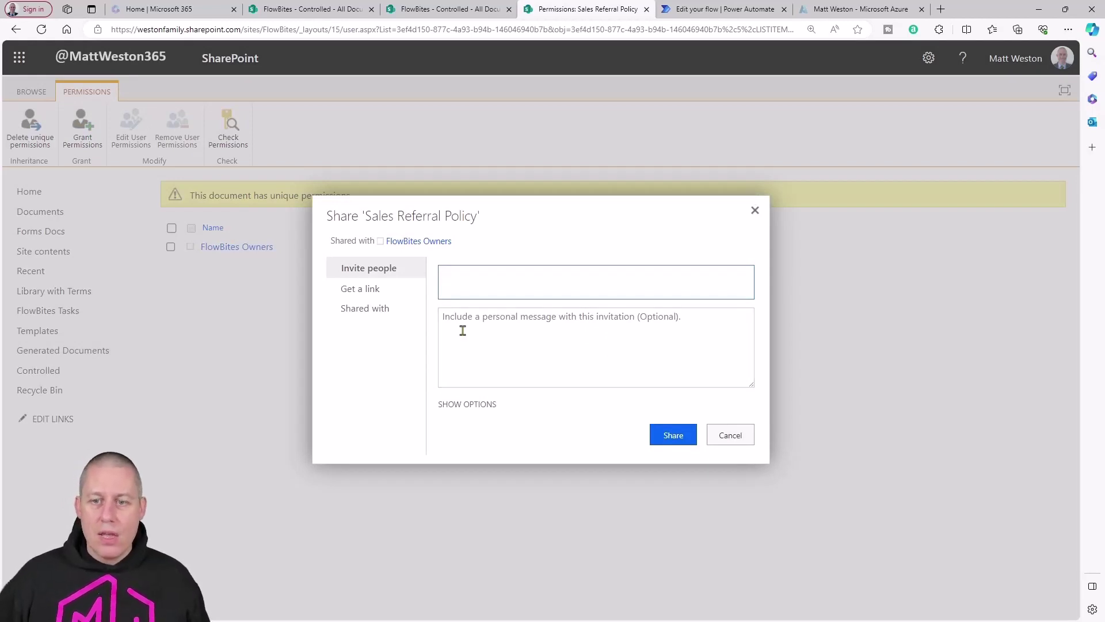
left_click(730, 435)
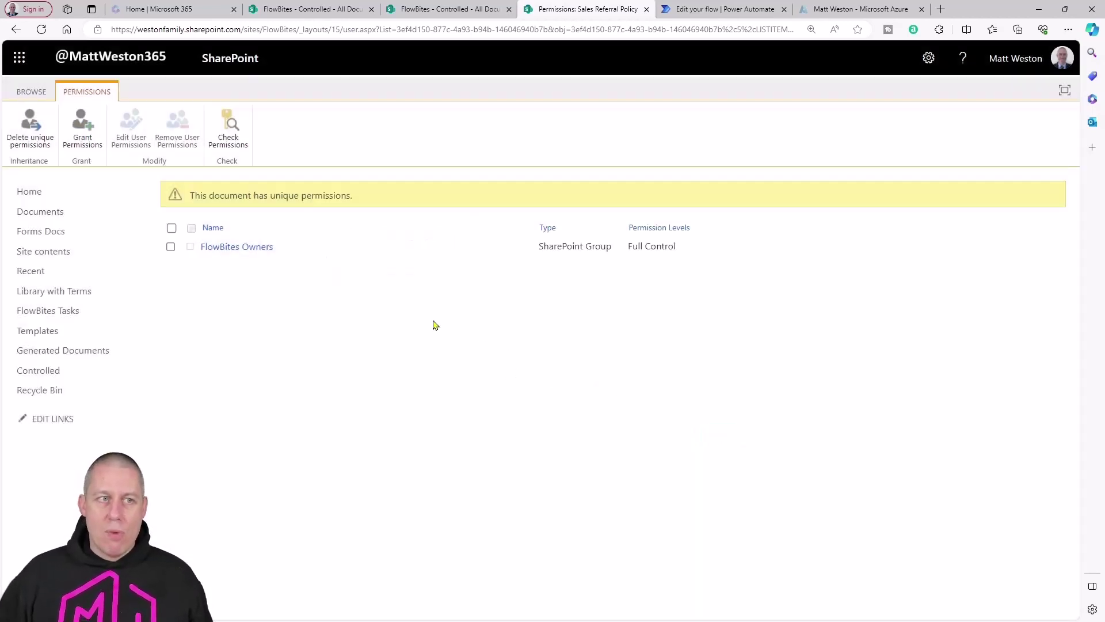
left_click(35, 132)
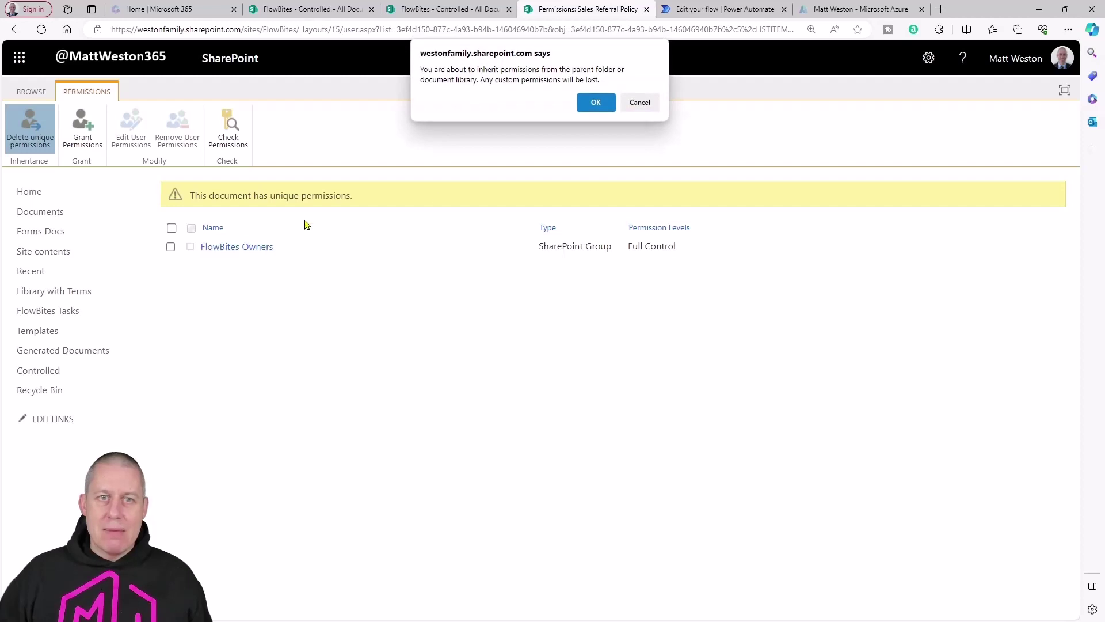
left_click(589, 104)
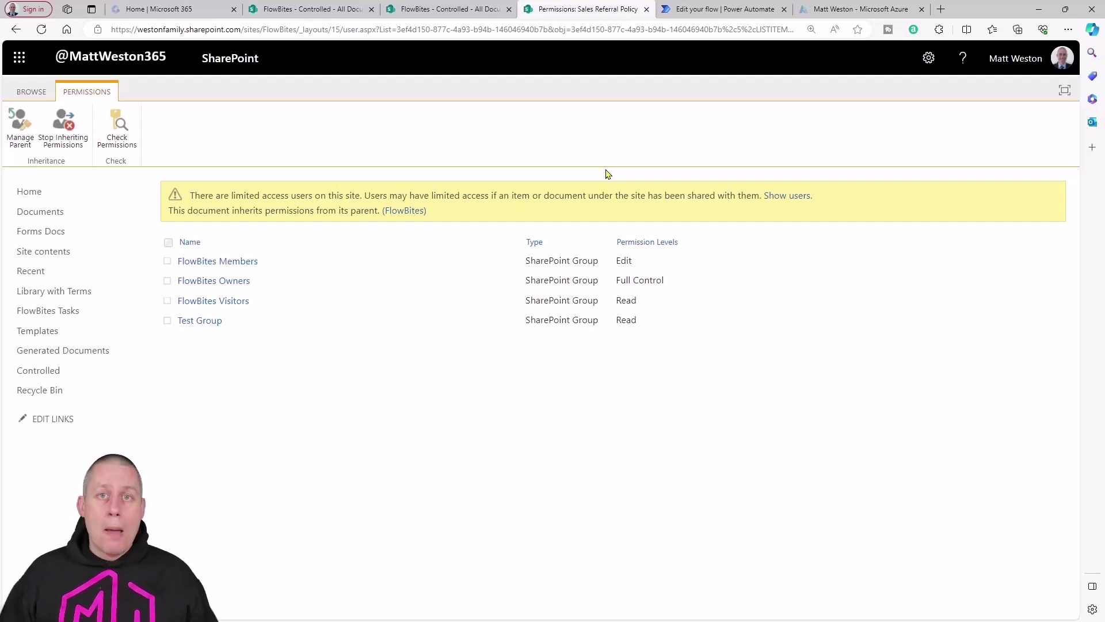
Return to the FlowBites - Changing File Permissions flow, zoom in, and expand its file-created trigger.
left_click(715, 5)
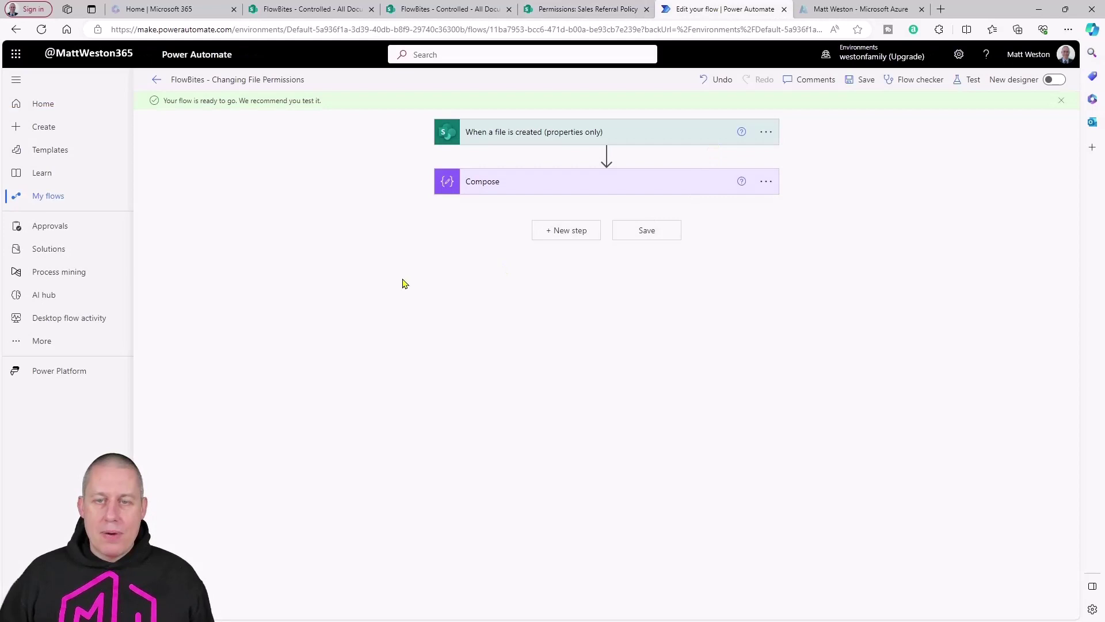
key("ctrl+plus")
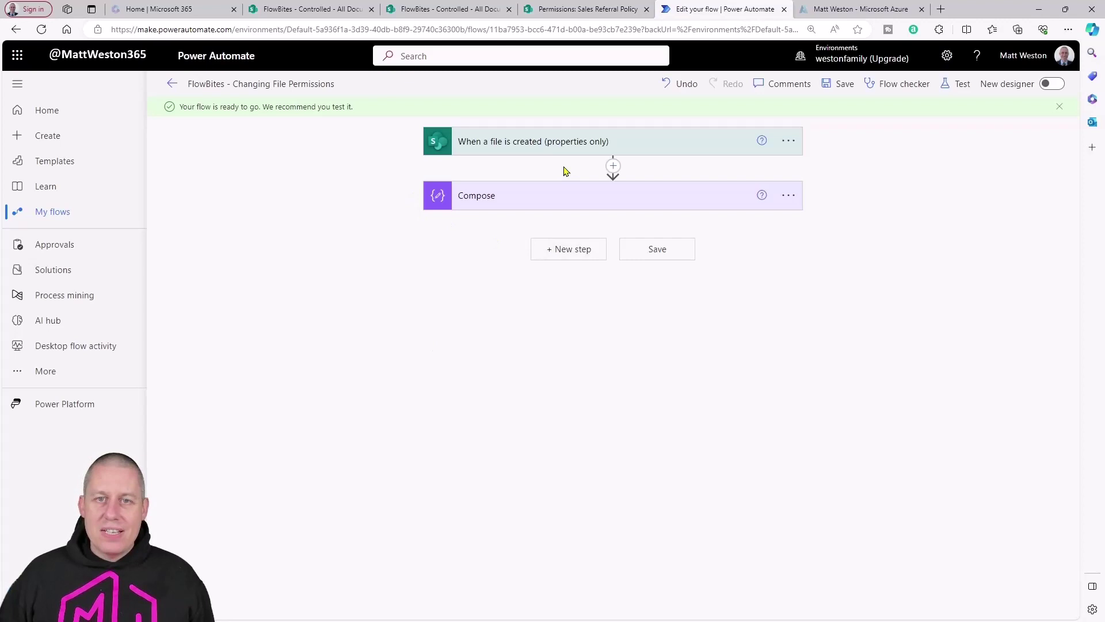
left_click(558, 146)
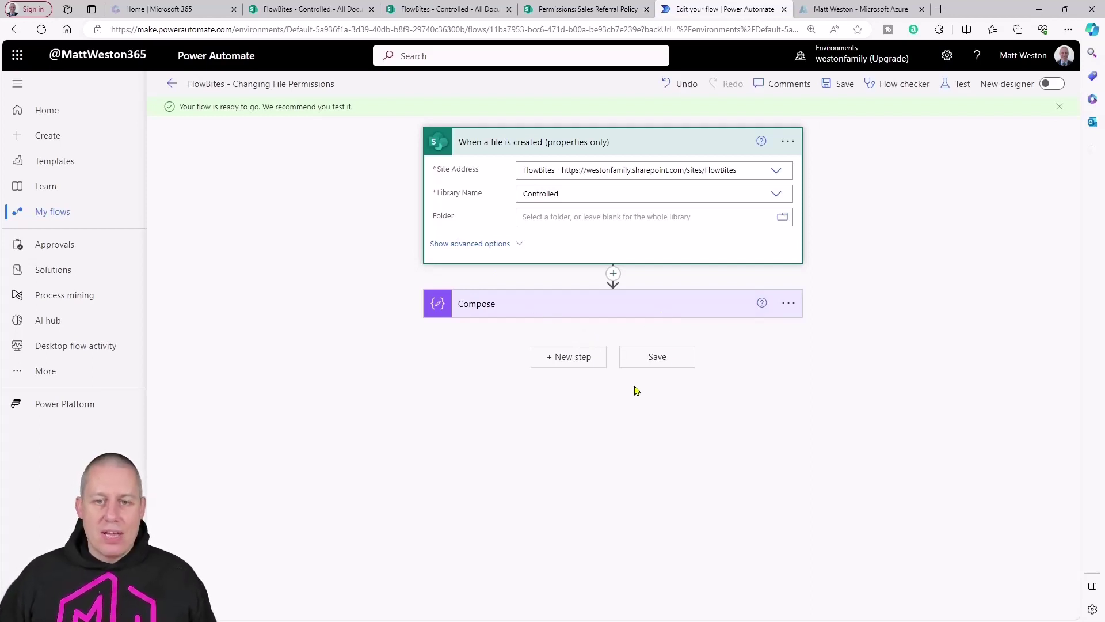
Add the SharePoint 'Stop sharing an item or a file' action after Compose.
left_click(573, 363)
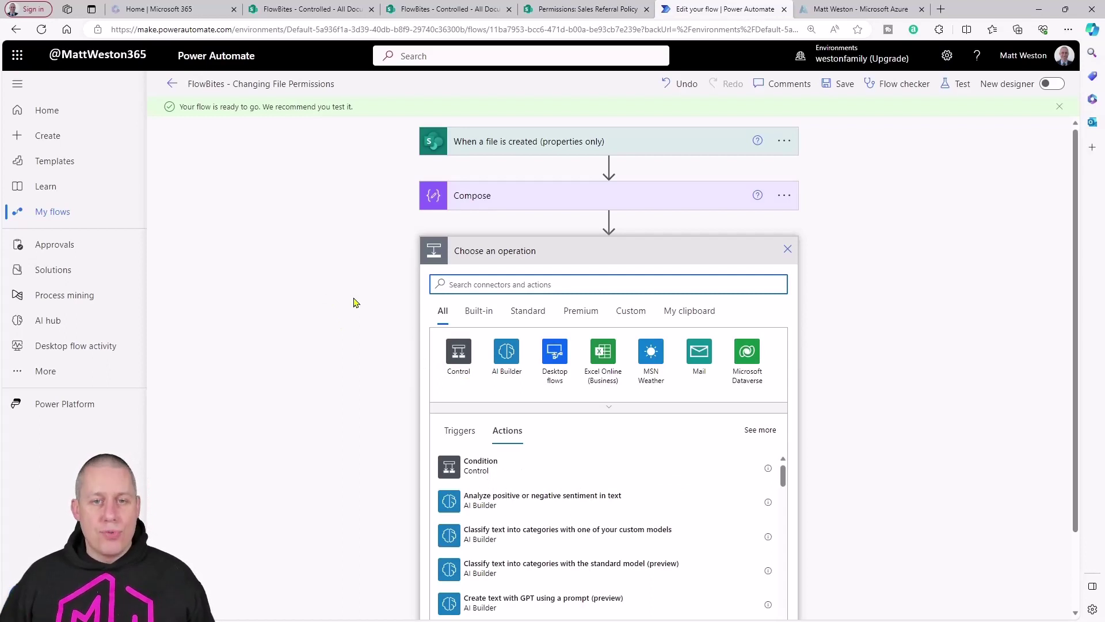
left_click(519, 284)
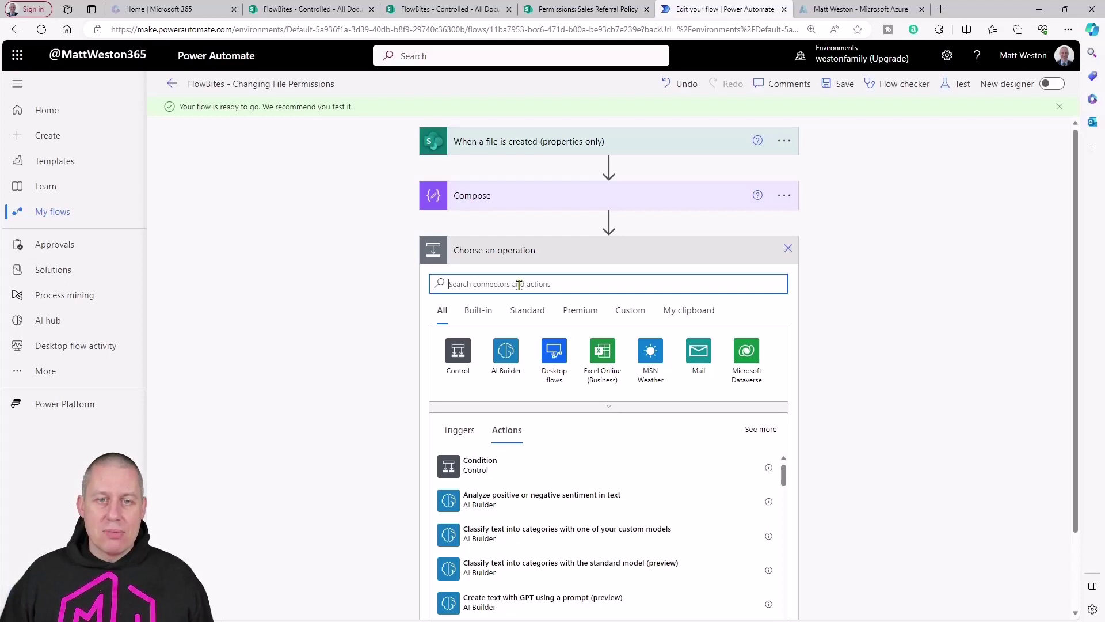
type("sharepoint")
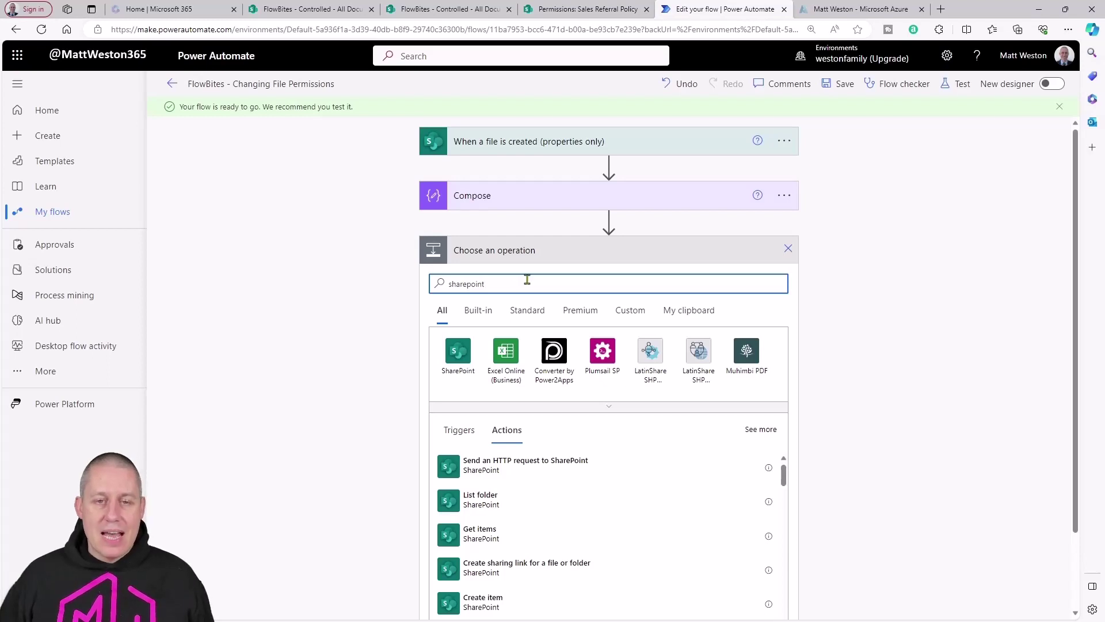
left_click(457, 351)
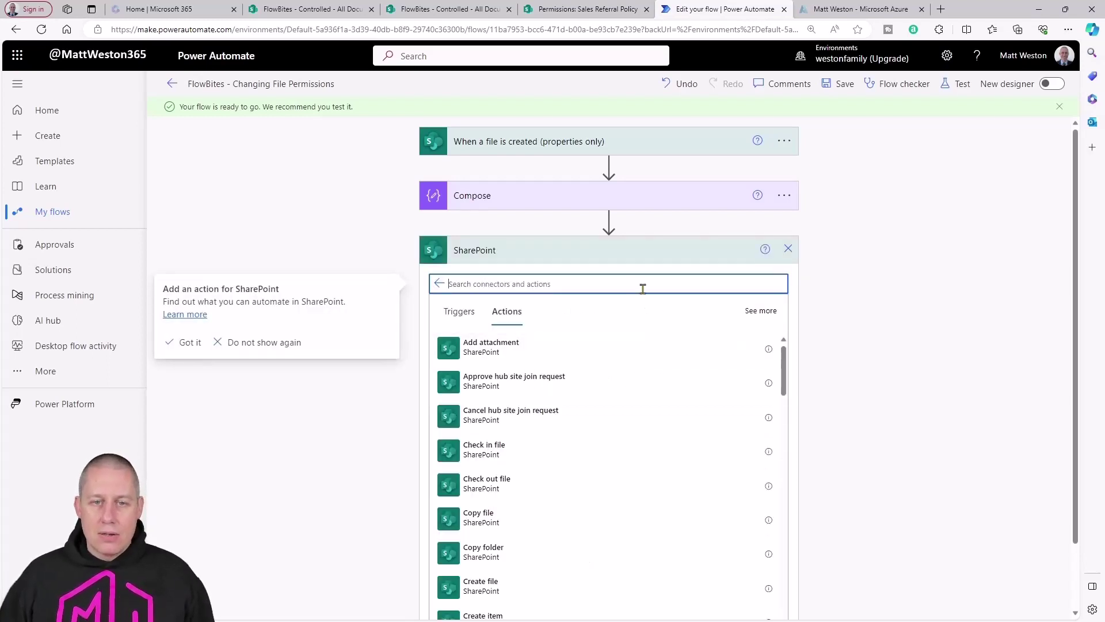
type("stop")
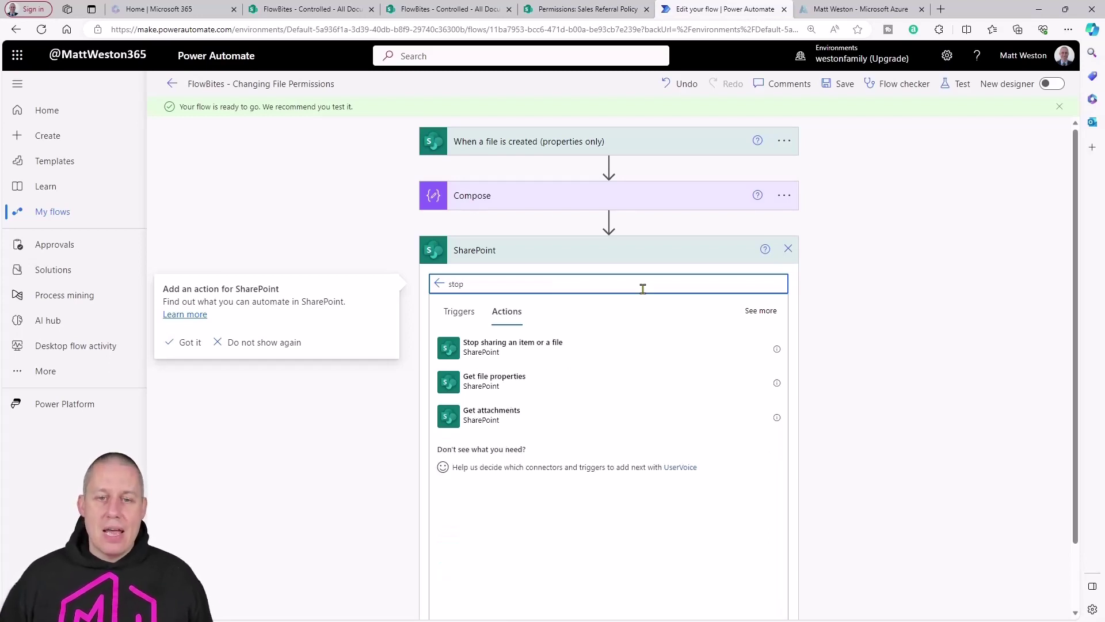
left_click(551, 351)
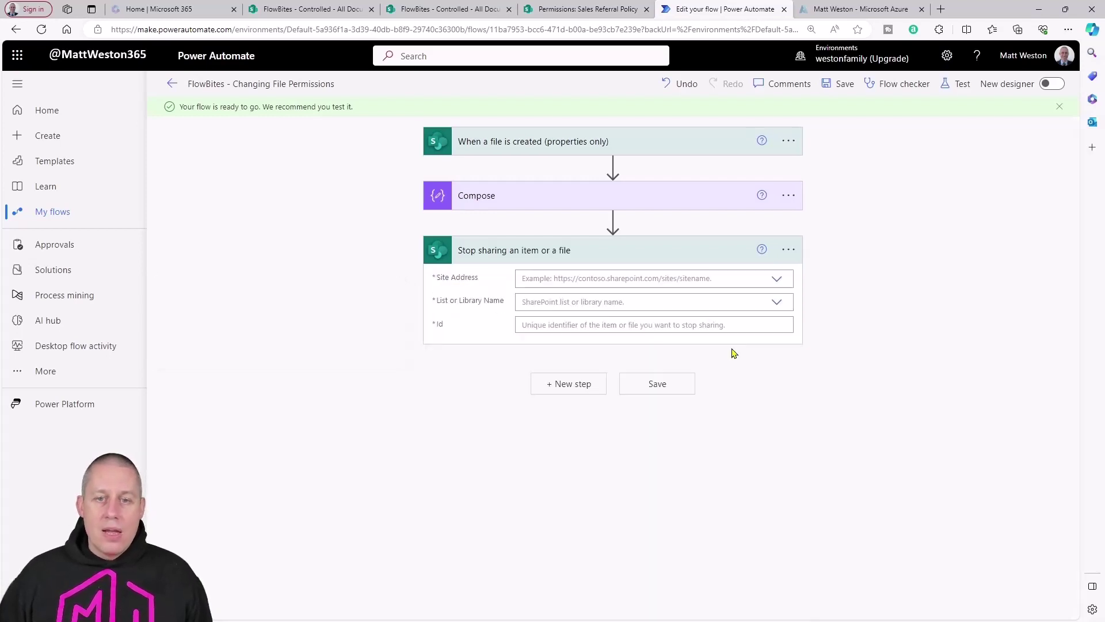
Point Stop sharing at FlowBites, Controlled library and the trigger's file ID, then save.
left_click(567, 278)
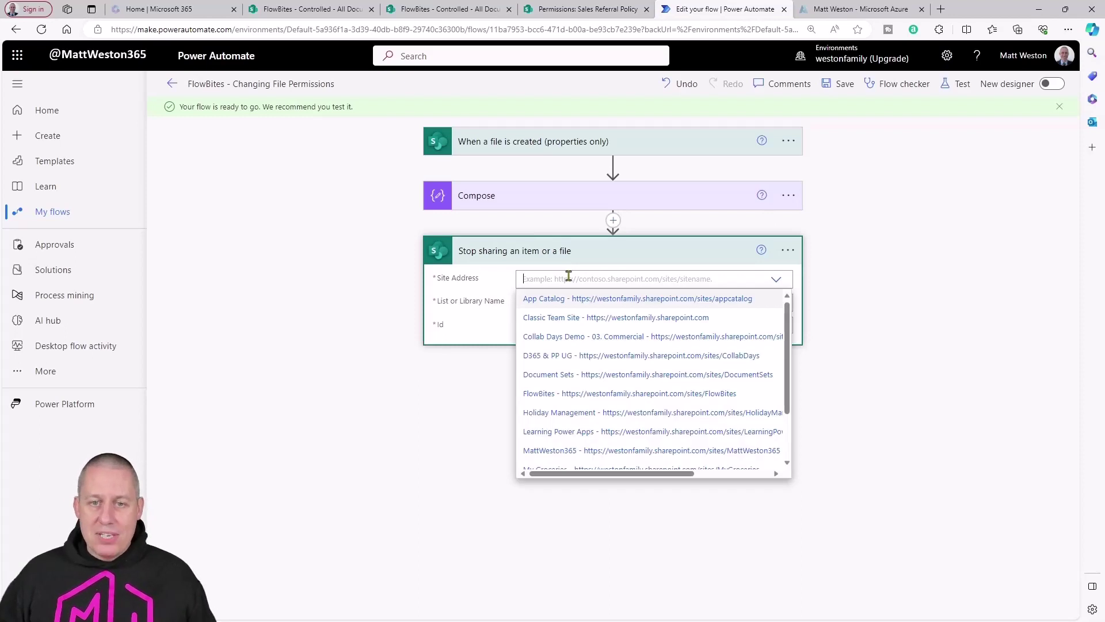
left_click(541, 393)
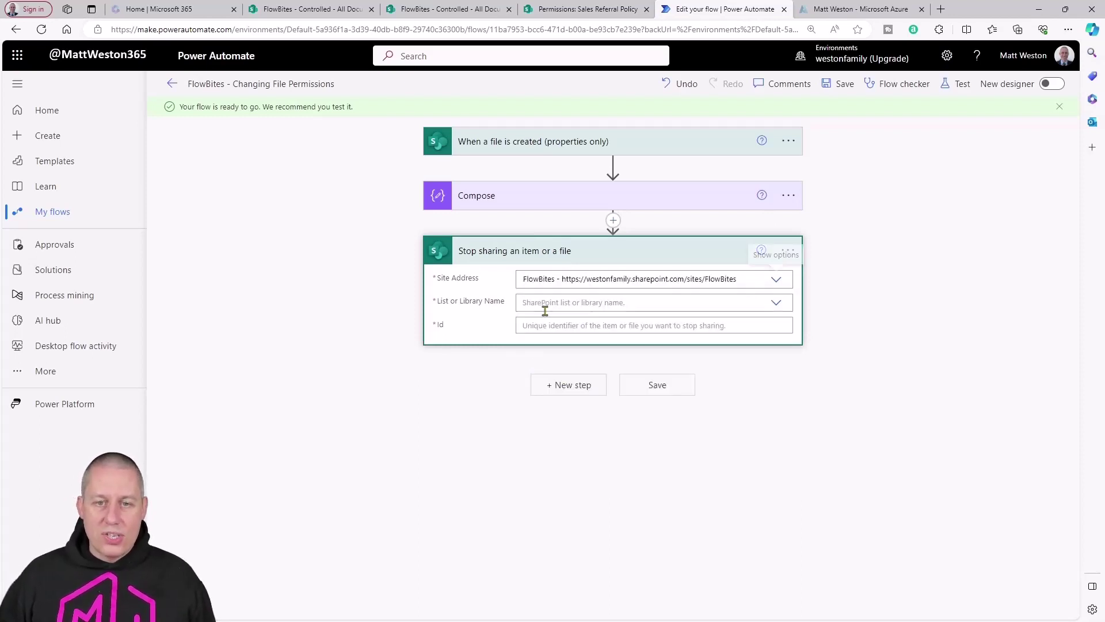
left_click(545, 308)
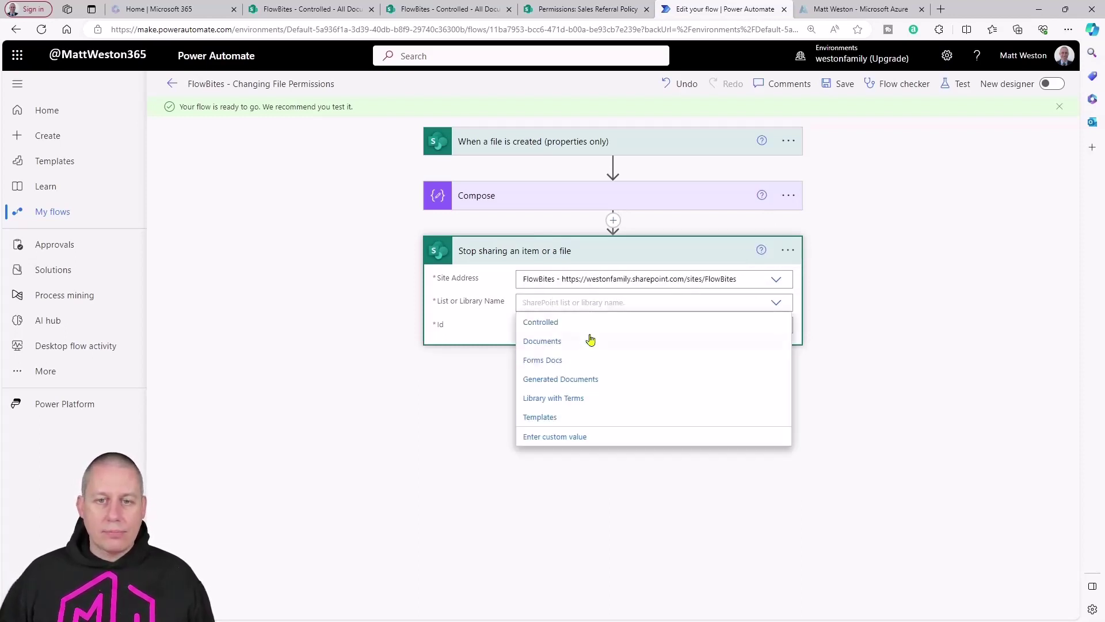
left_click(562, 325)
left_click(552, 325)
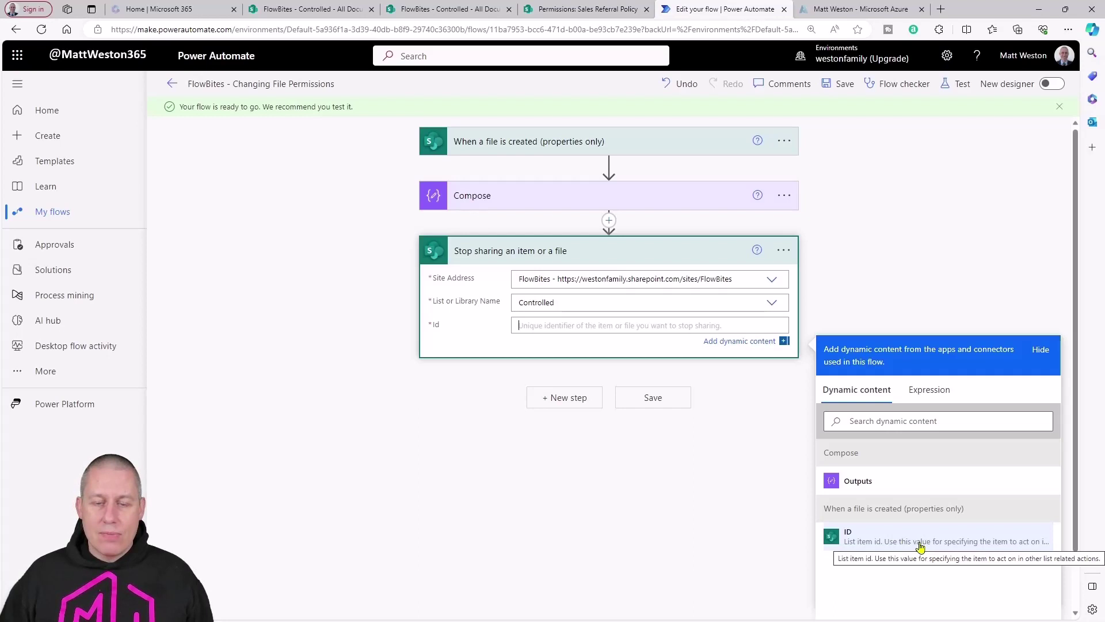
left_click(920, 541)
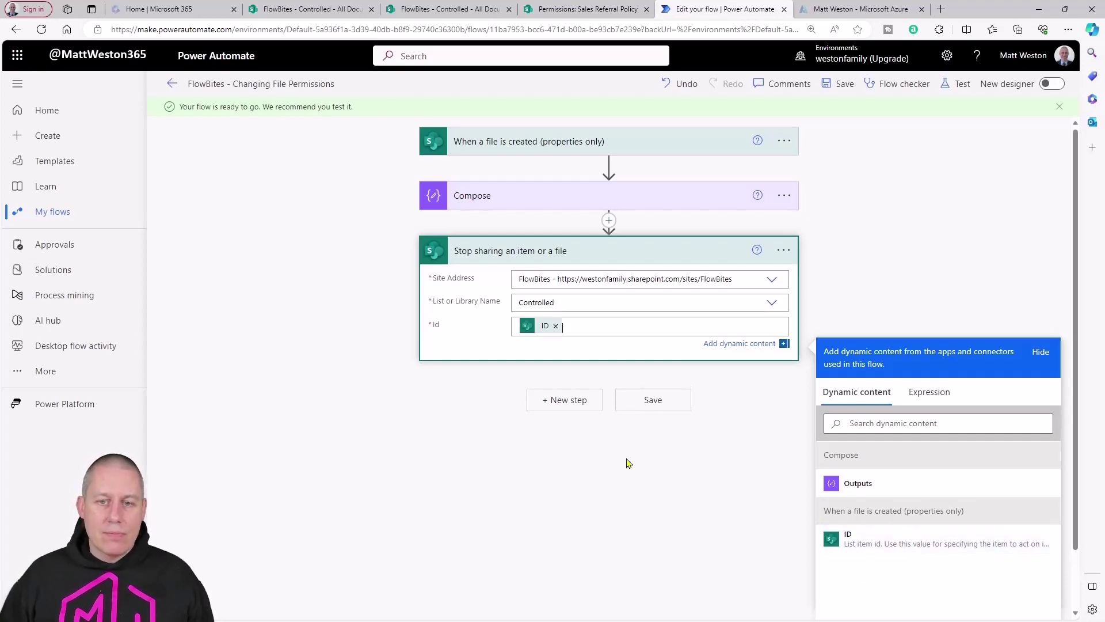
left_click(666, 398)
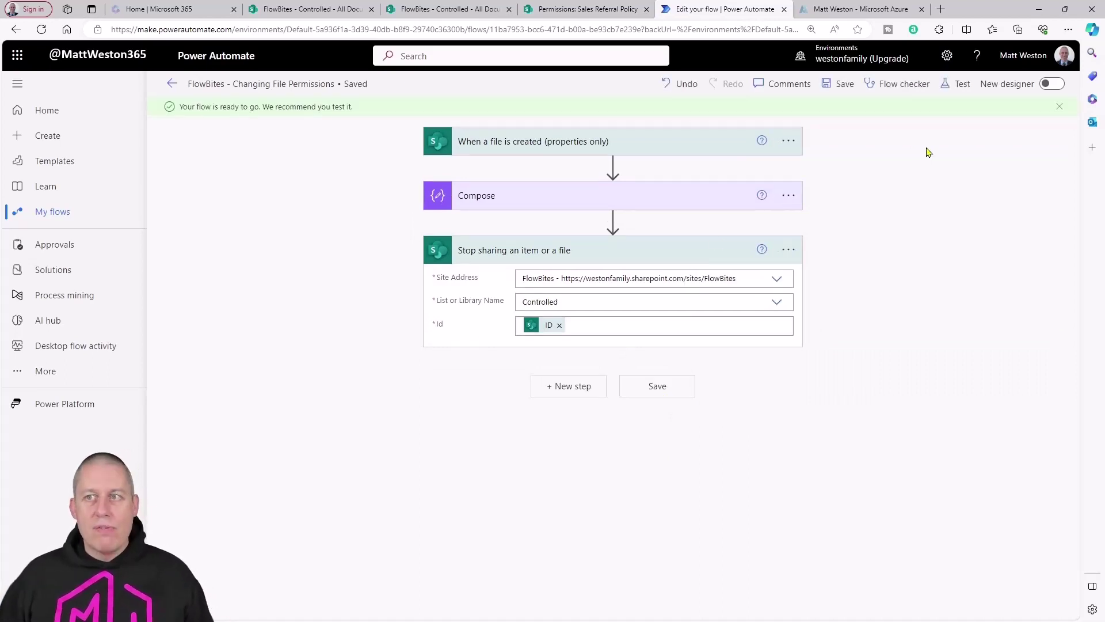
Test the flow with the recent trigger run, confirm Stop sharing on item 5, then view SharePoint permissions.
left_click(957, 84)
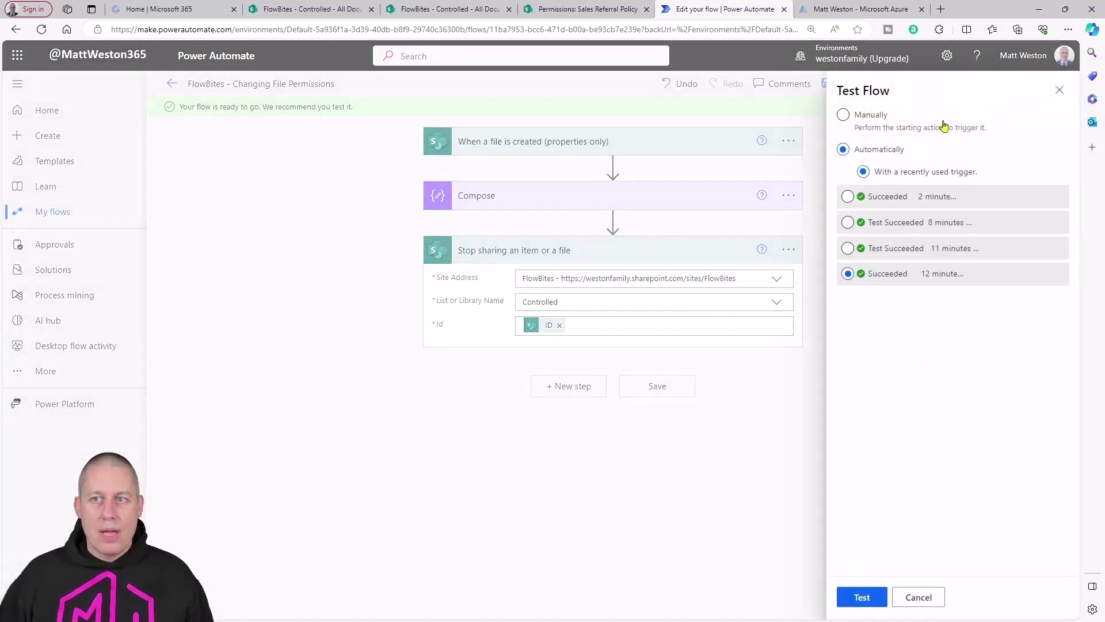
left_click(895, 209)
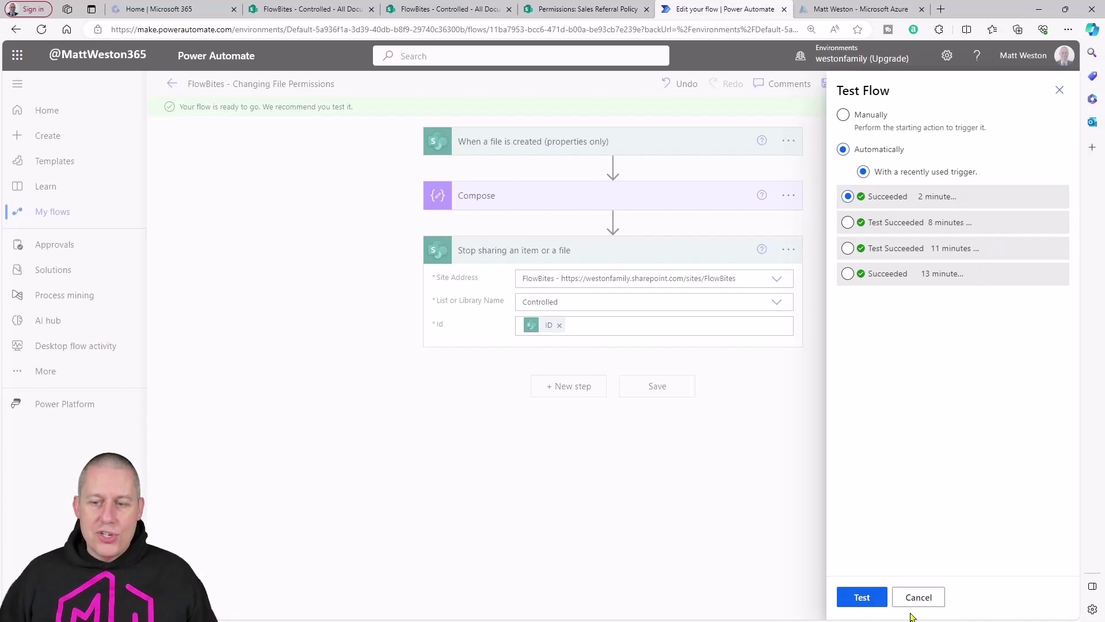
left_click(887, 597)
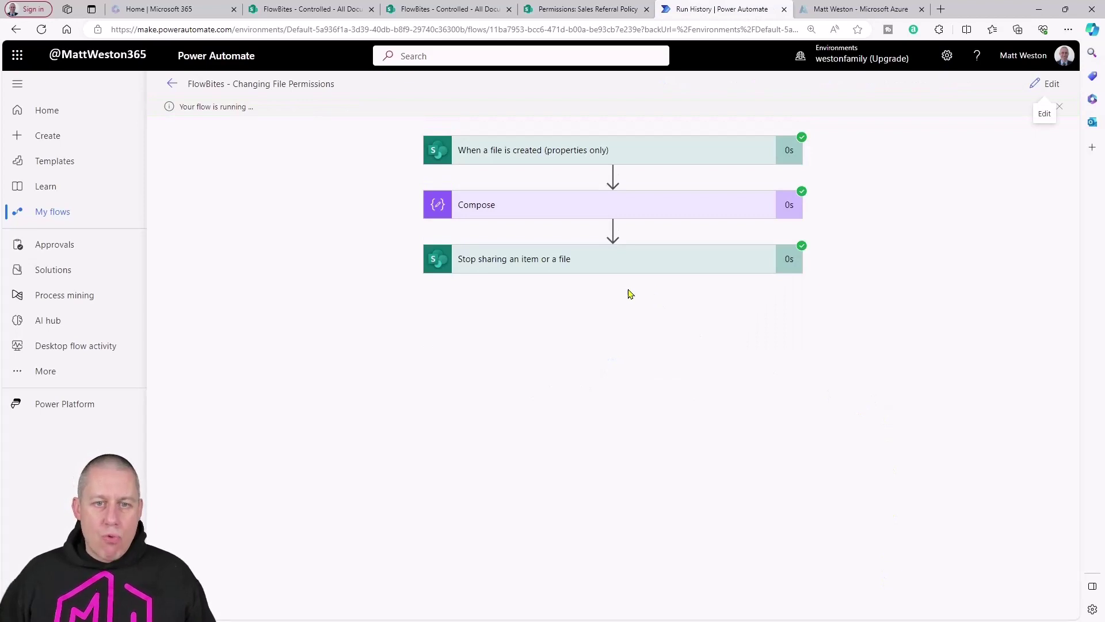
left_click(558, 277)
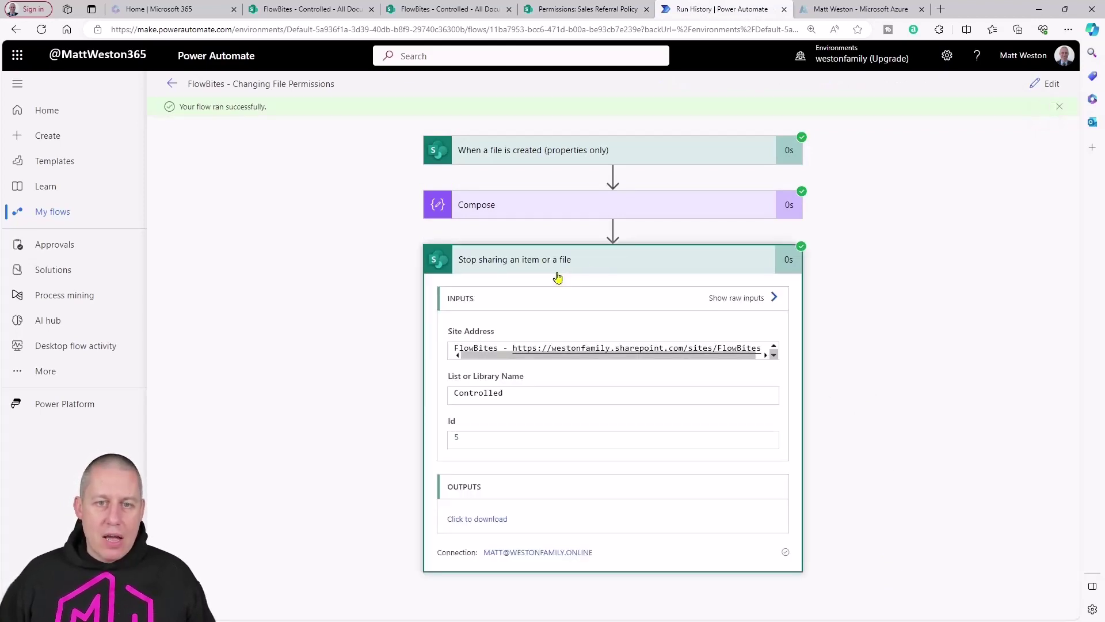
left_click(586, 9)
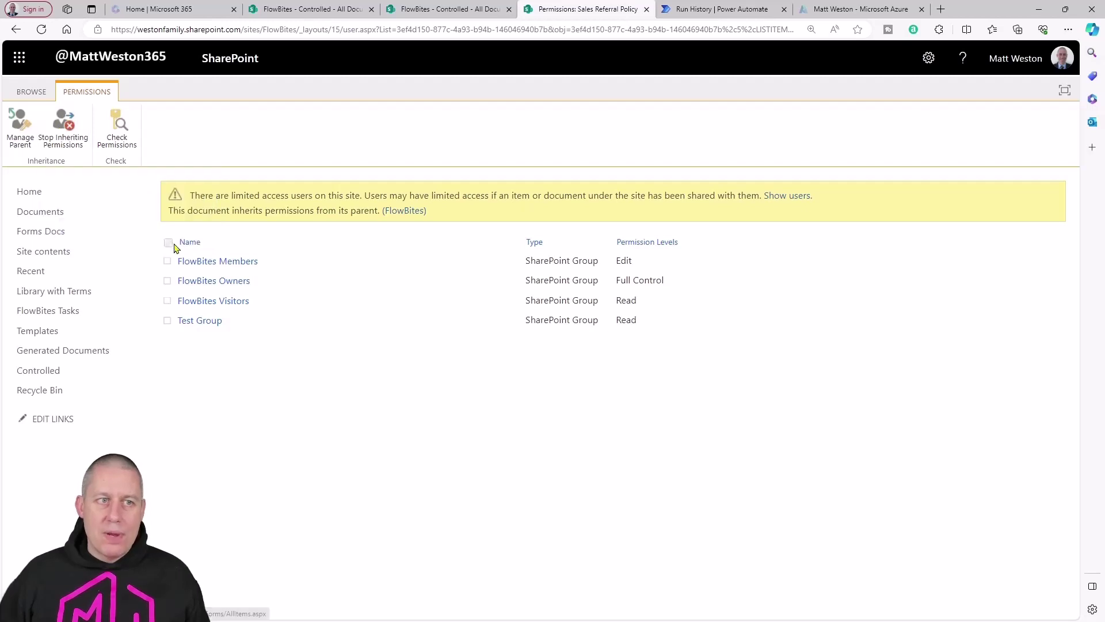
Refresh the file's permissions to see only FlowBites Owners with Full Control, then return to the run history.
left_click(43, 31)
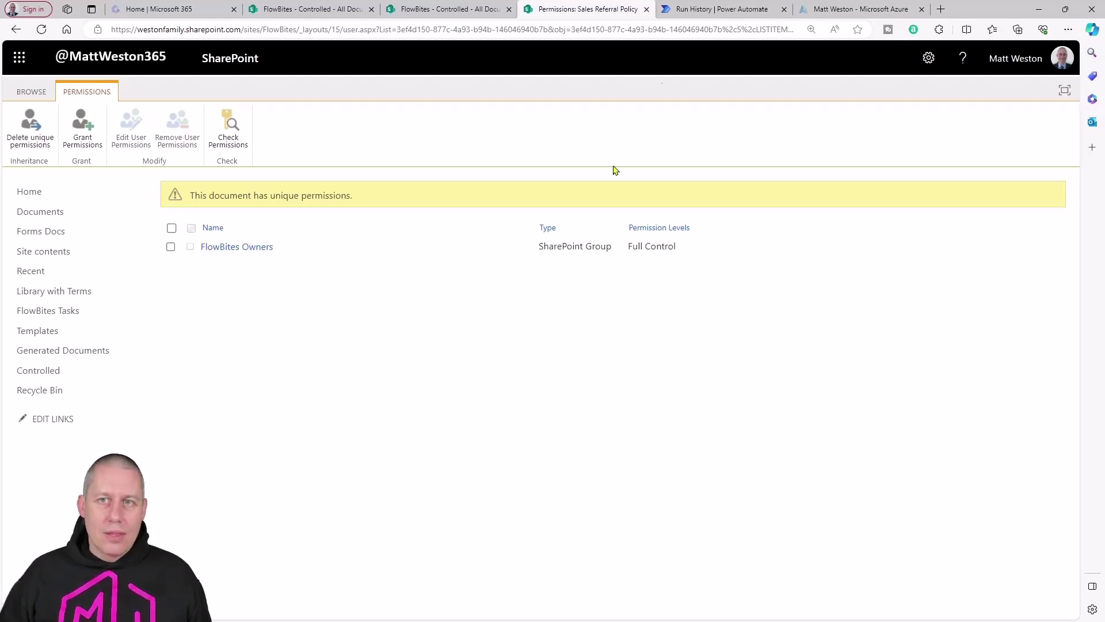
key("ctrl+Tab")
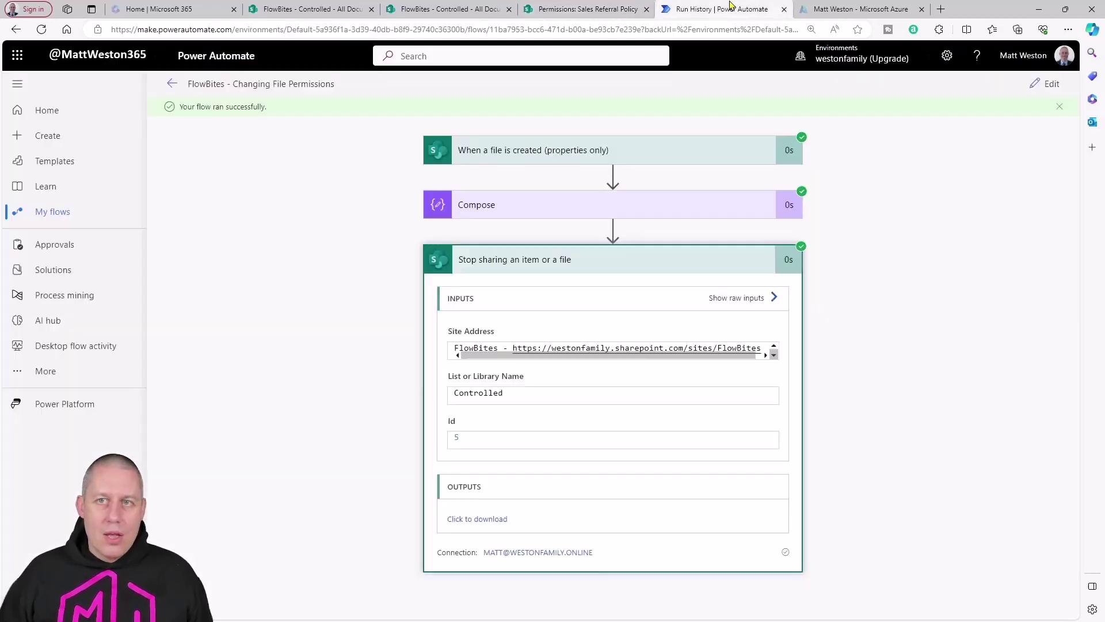
Edit the flow and add SharePoint's 'Grant access to an item or a folder' action after Stop sharing.
left_click(700, 261)
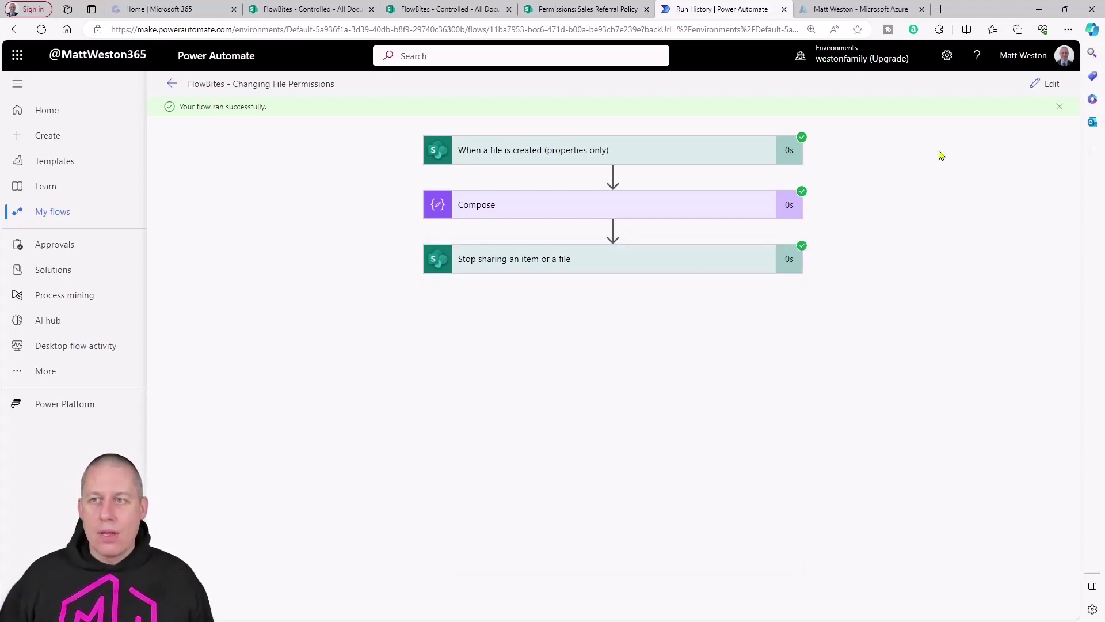
left_click(1047, 83)
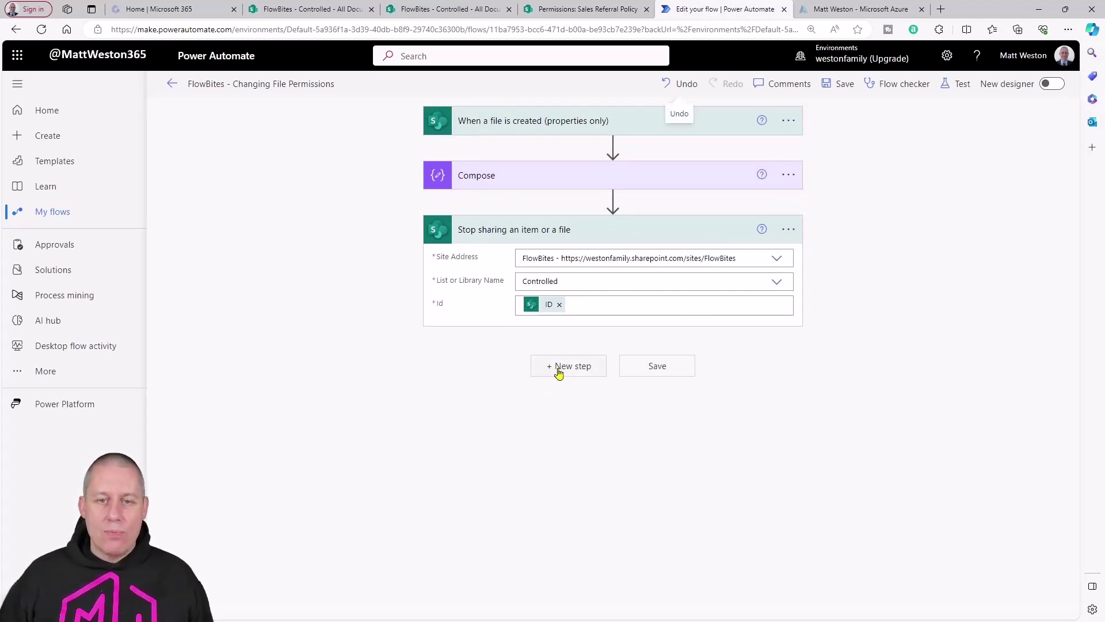
left_click(558, 373)
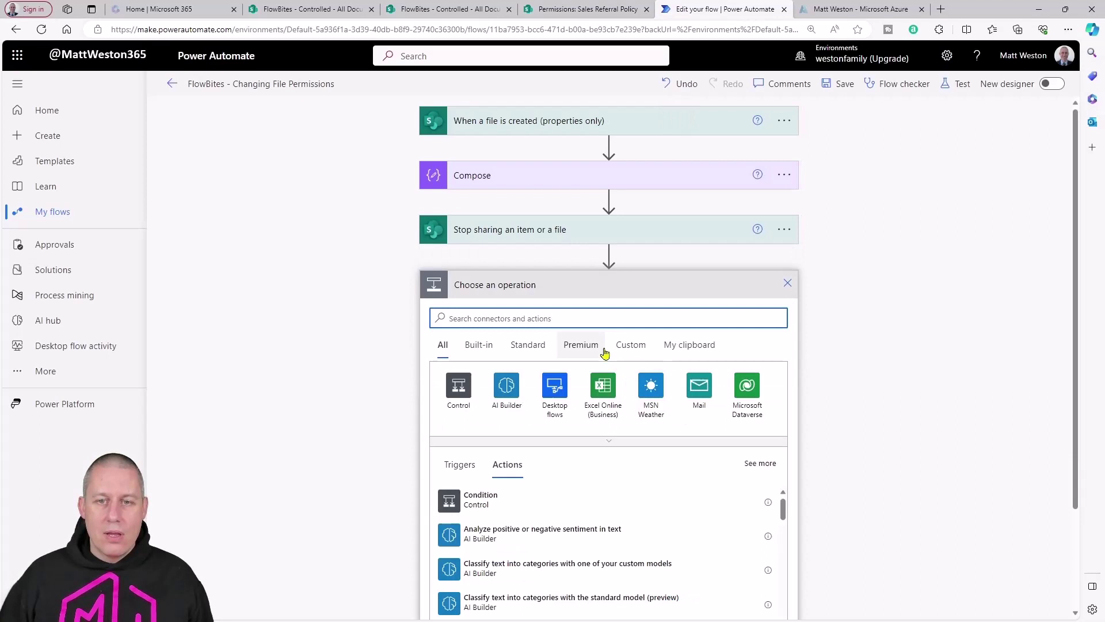
type("sharepoint")
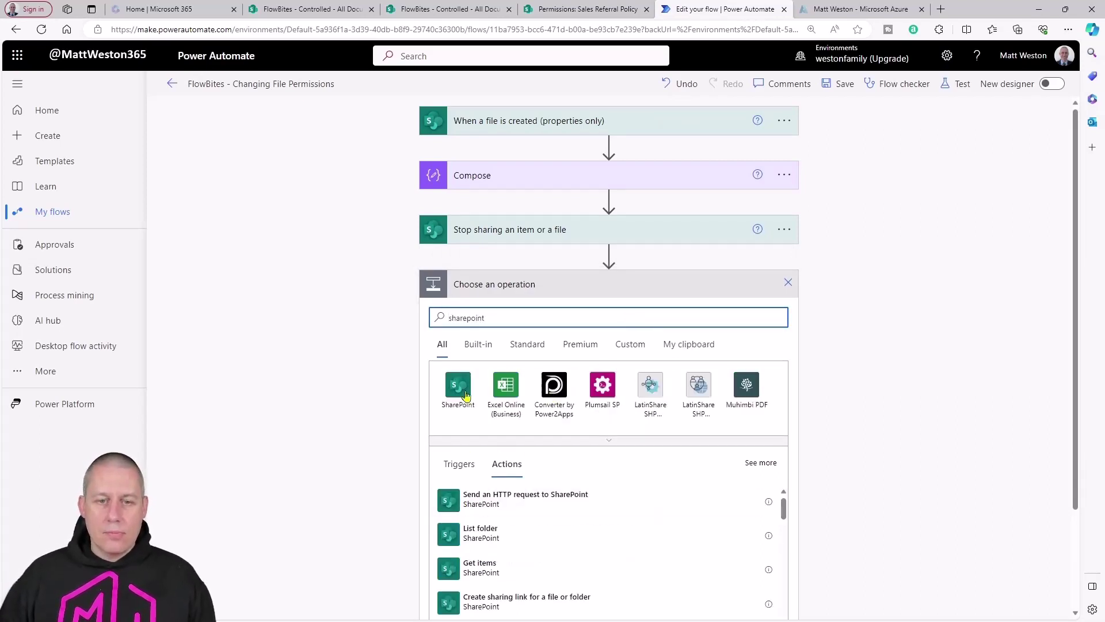
left_click(458, 387)
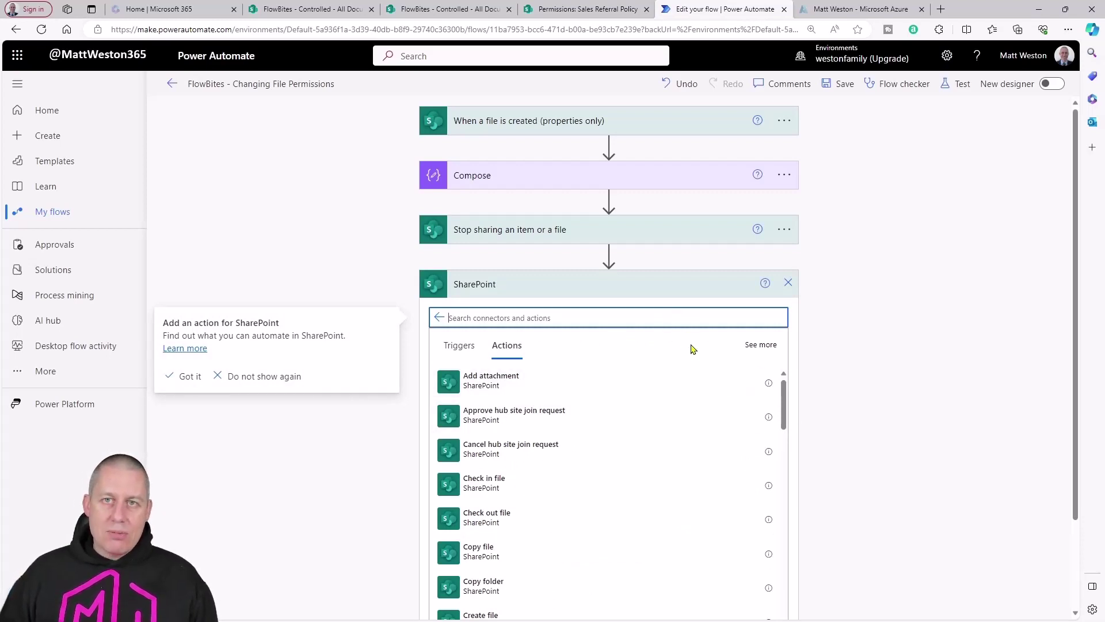
scroll(649, 382, "down", 3)
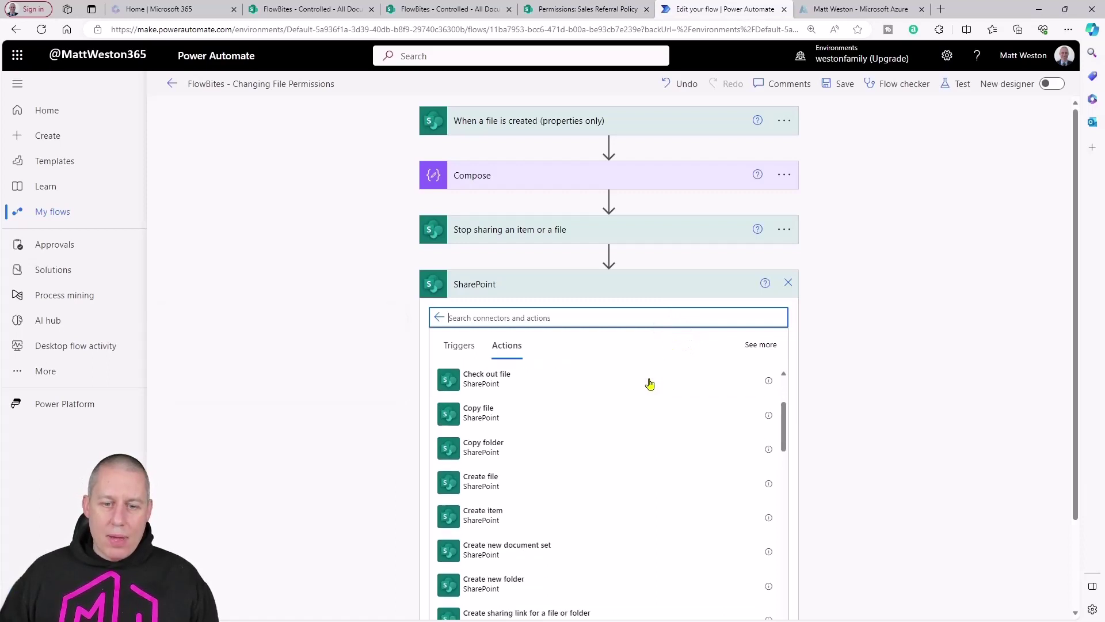
scroll(649, 384, "down", 1)
scroll(829, 449, "down", 2)
scroll(666, 412, "down", 1)
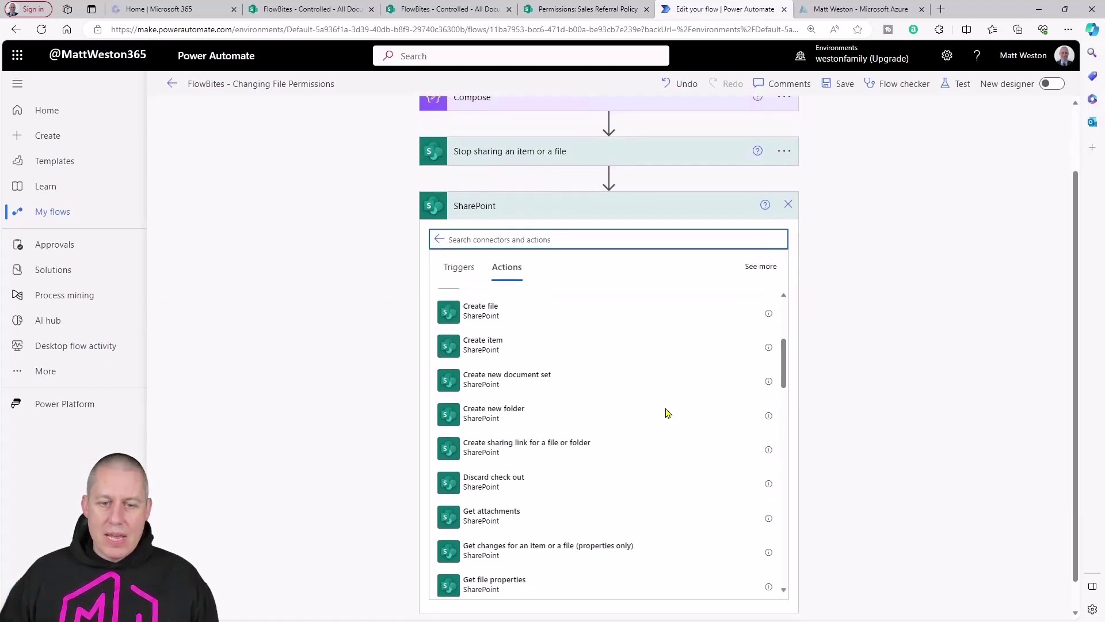
scroll(668, 414, "down", 3)
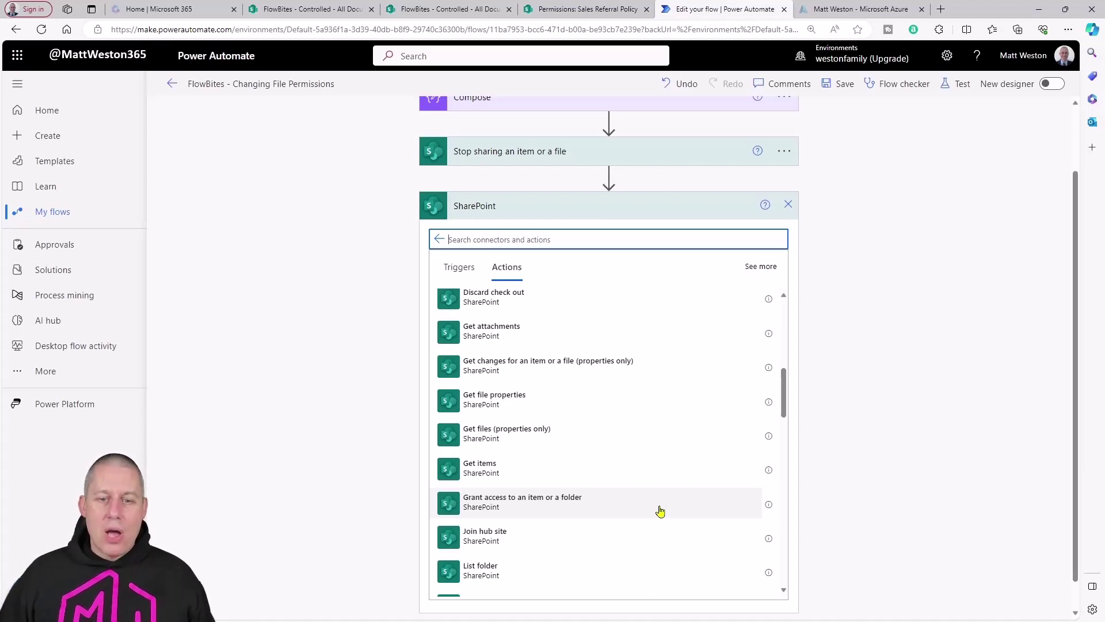
left_click(659, 509)
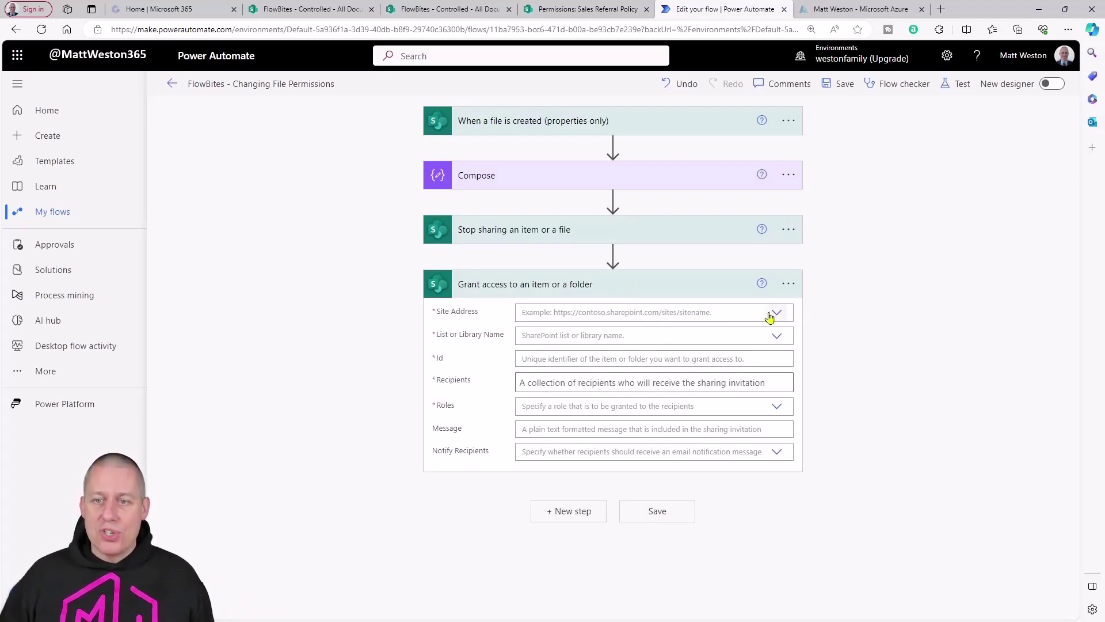
Set Grant access to the FlowBites site, Controlled library and the trigger's file ID.
left_click(731, 316)
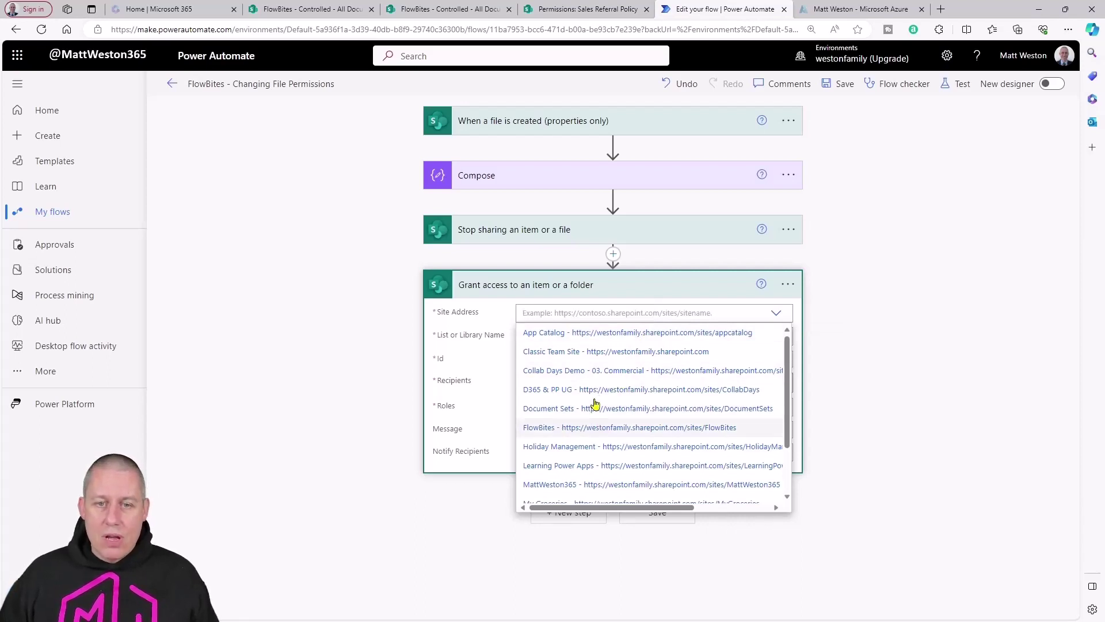
left_click(562, 431)
left_click(576, 336)
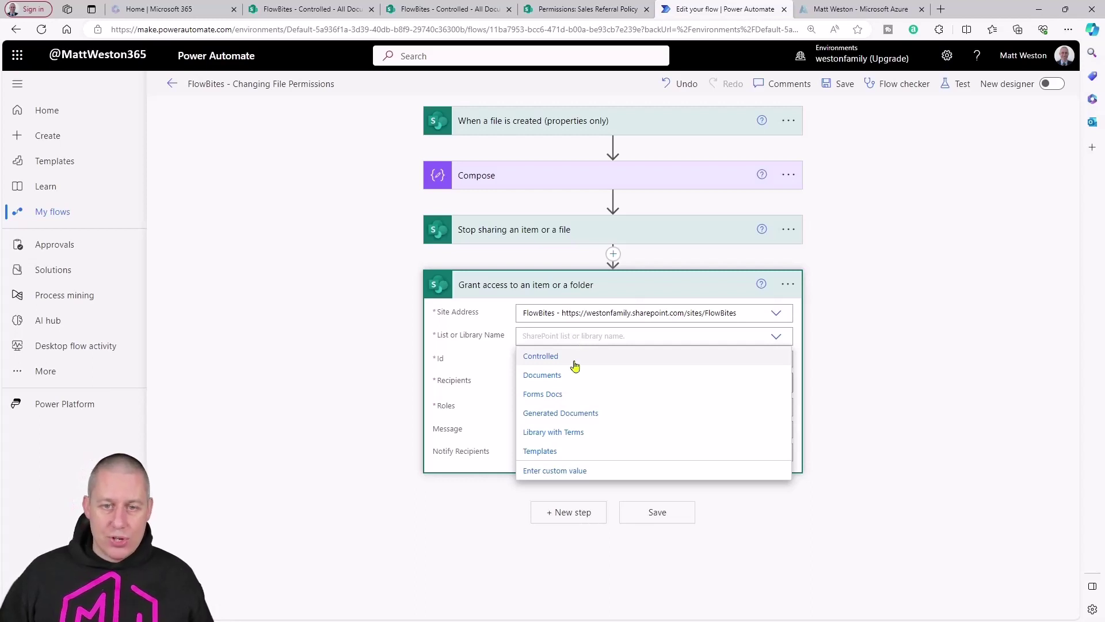
left_click(572, 357)
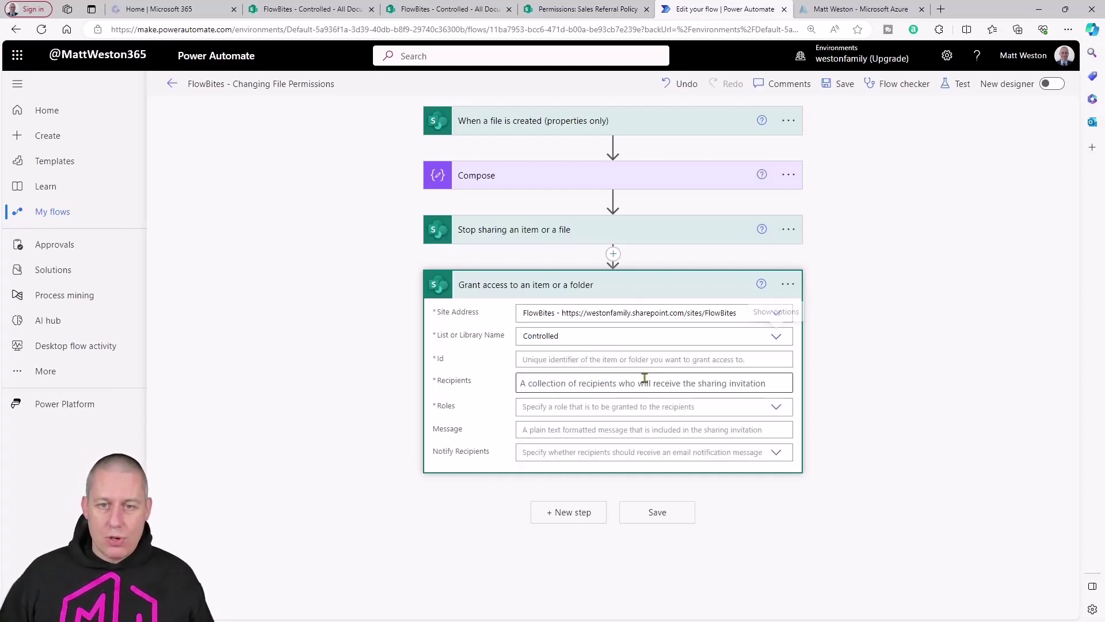
left_click(607, 360)
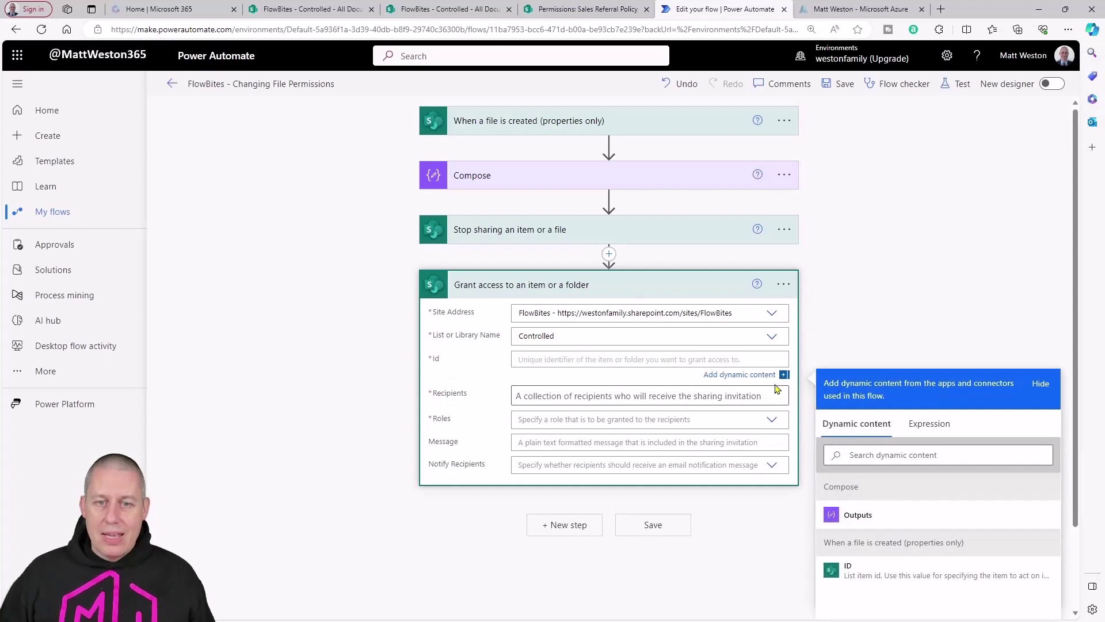
left_click(920, 572)
Inspect the Recipients and Roles fields of Grant access, leaving both empty for now.
scroll(871, 289, "down", 1)
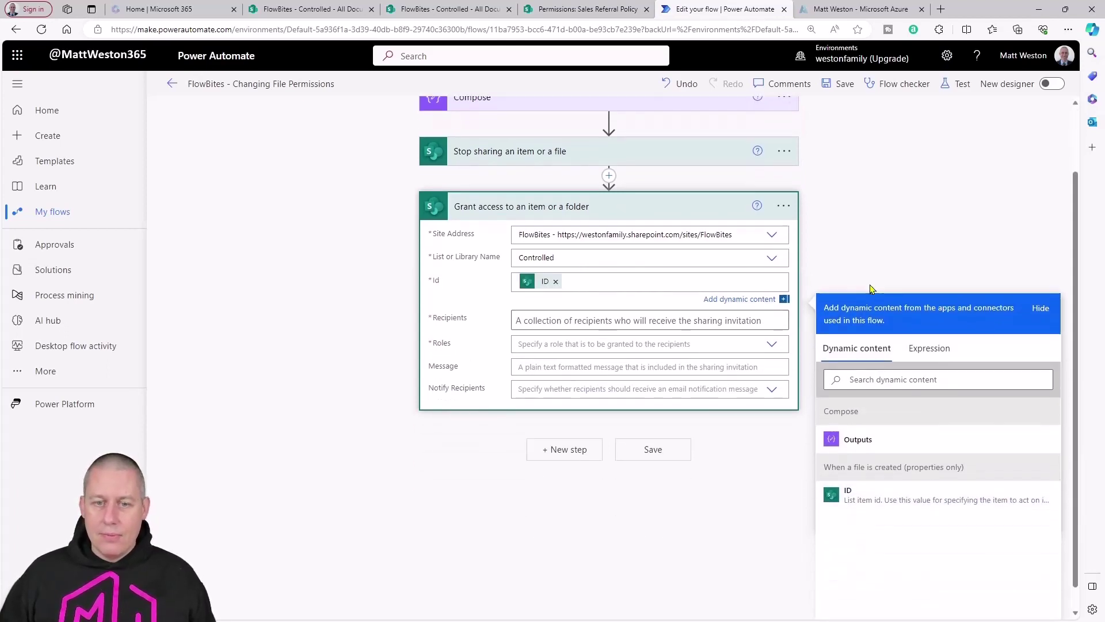
left_click(594, 321)
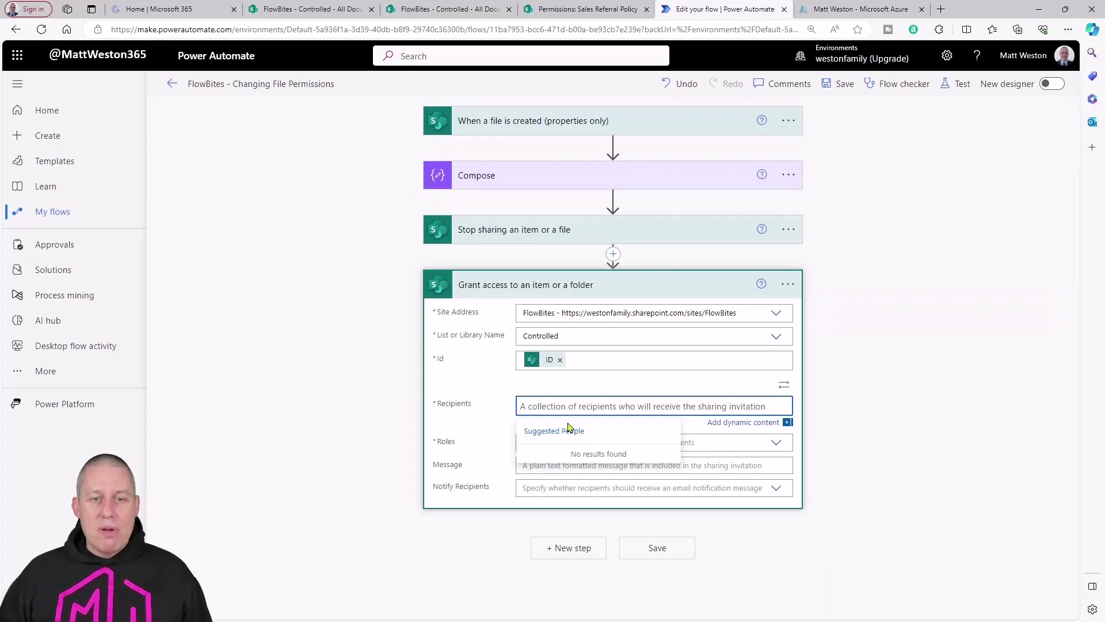
left_click(492, 406)
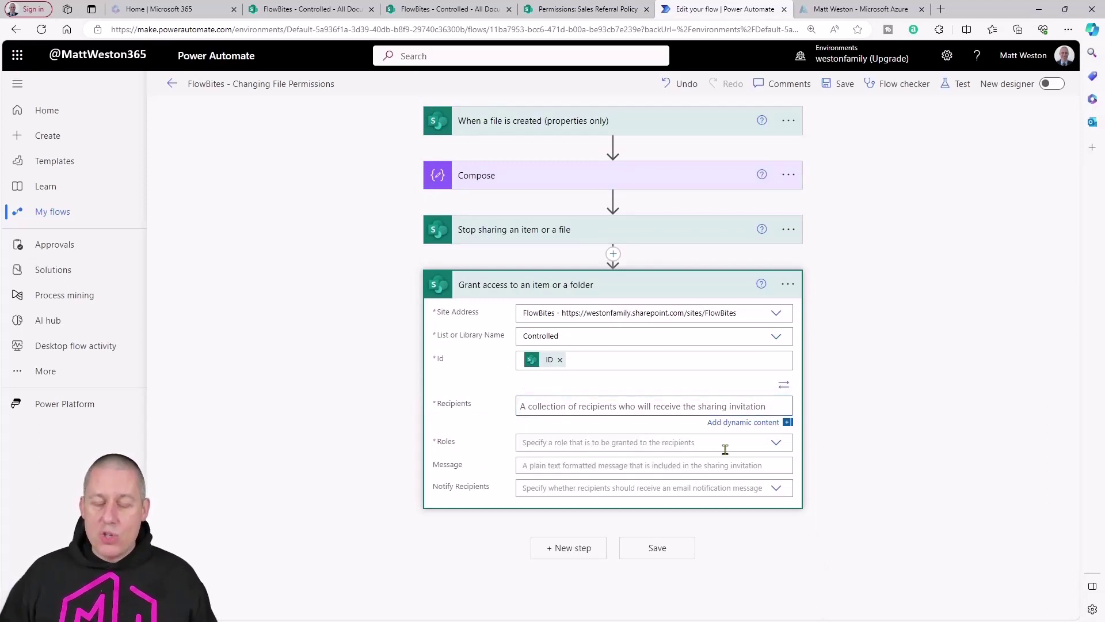
left_click(775, 450)
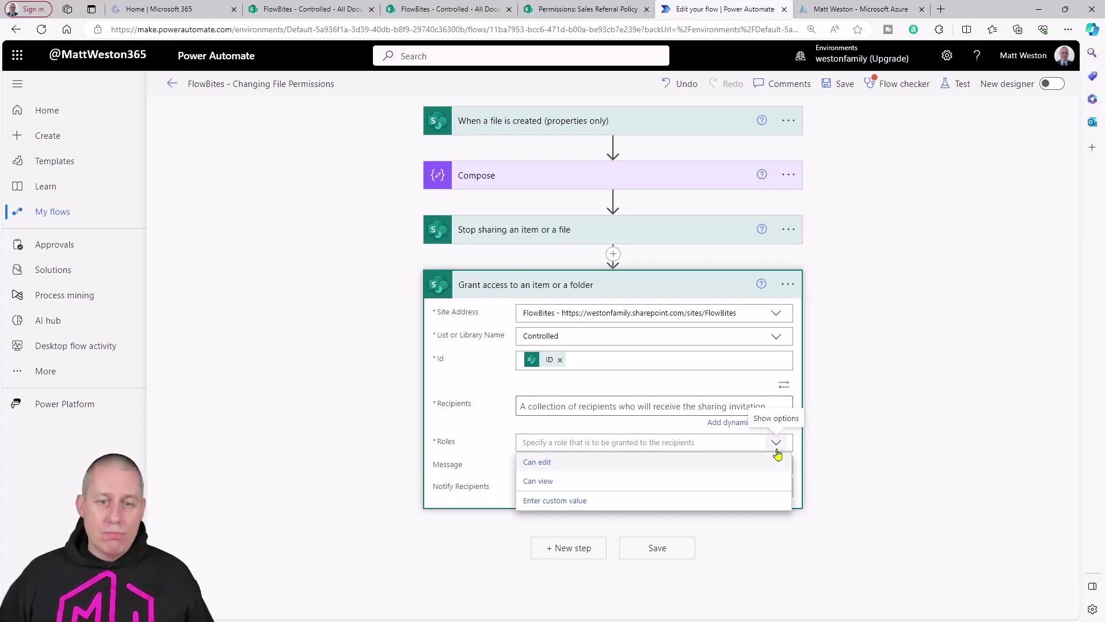
left_click(451, 473)
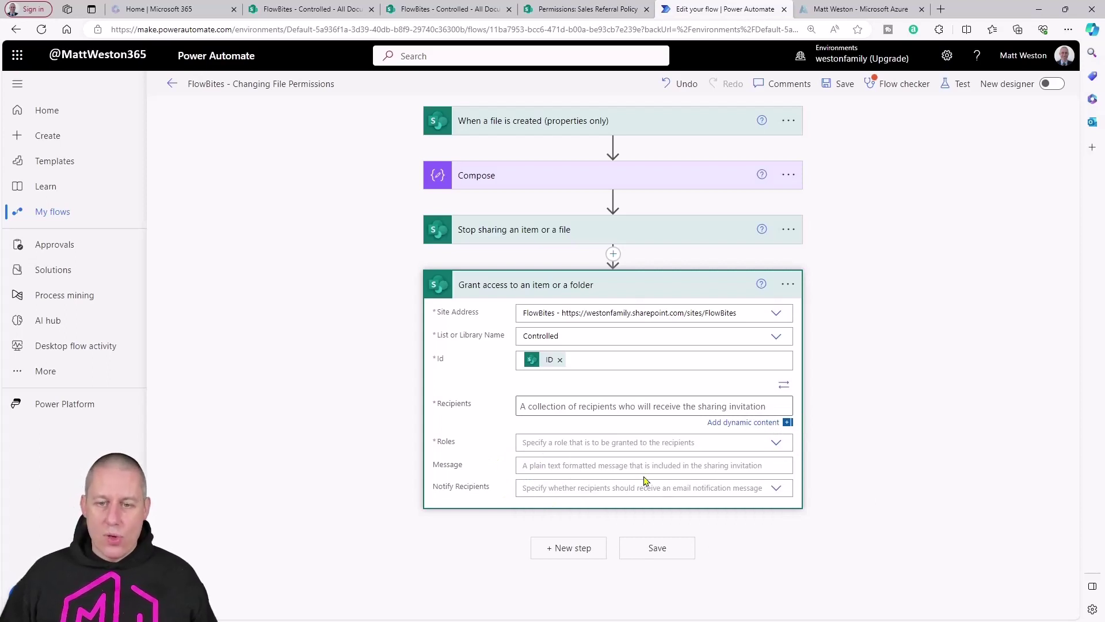
left_click(536, 403)
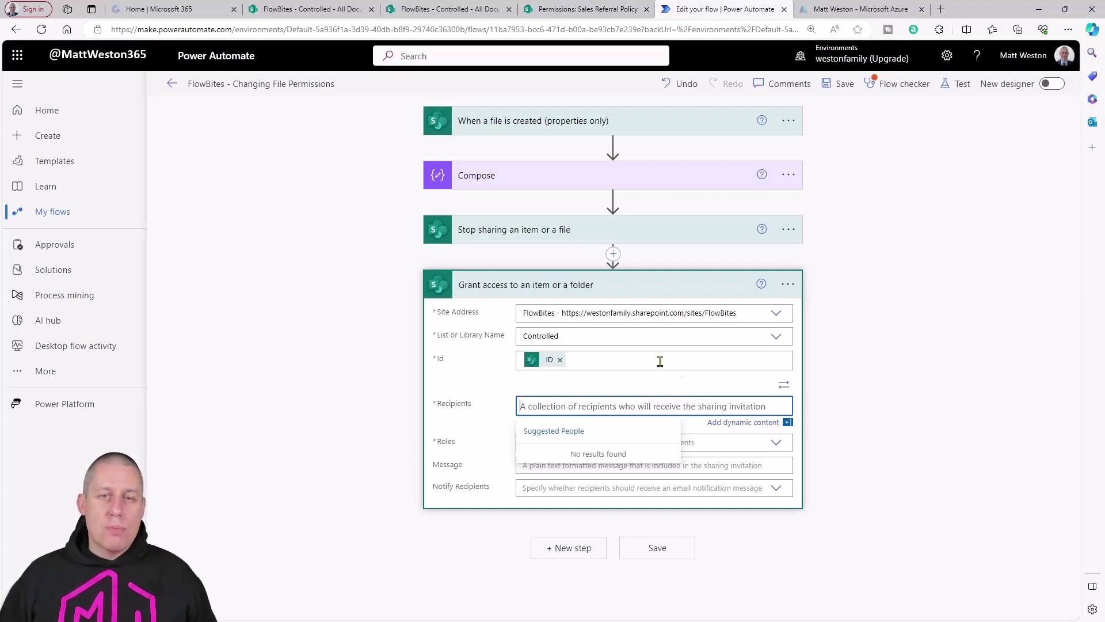
Insert an Office 365 Users 'Get manager (V2)' action between Stop sharing and Grant access.
left_click(613, 254)
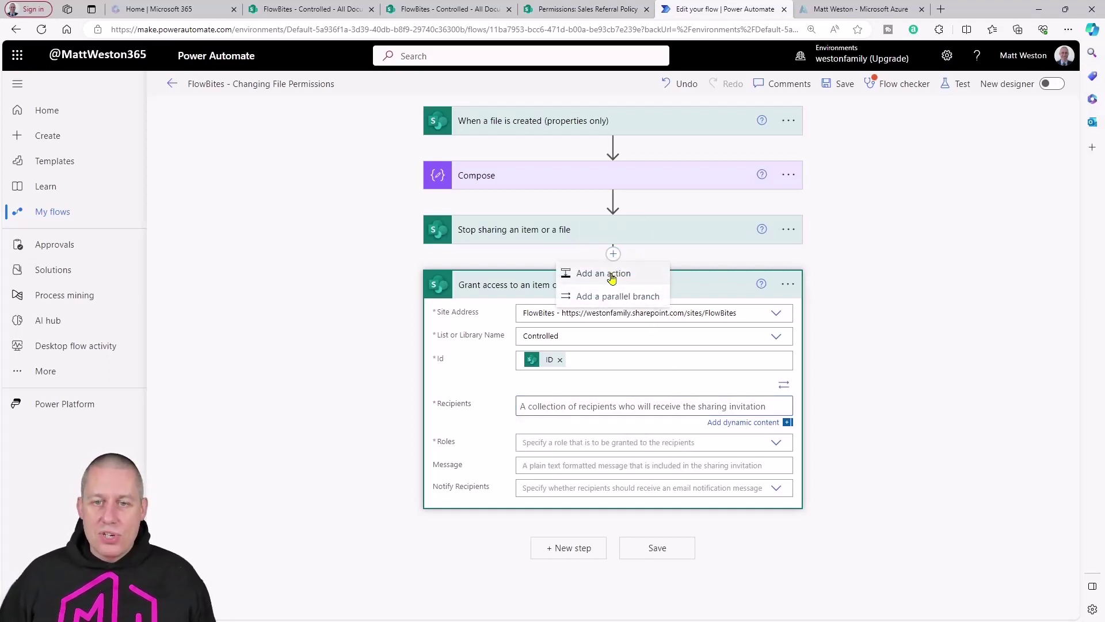
left_click(611, 272)
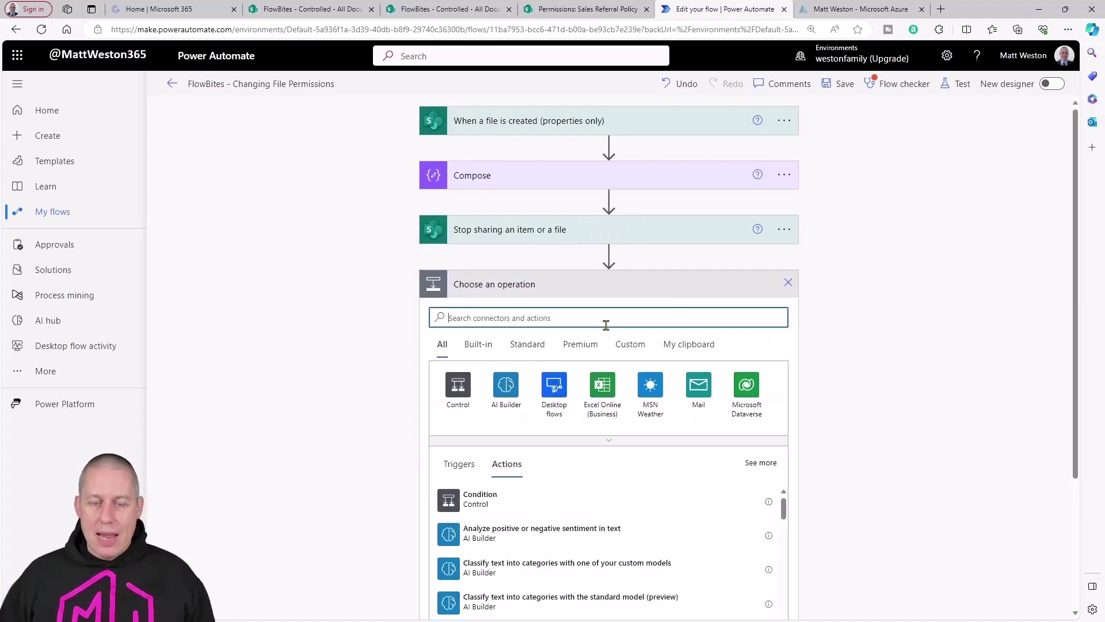
type("ce 365")
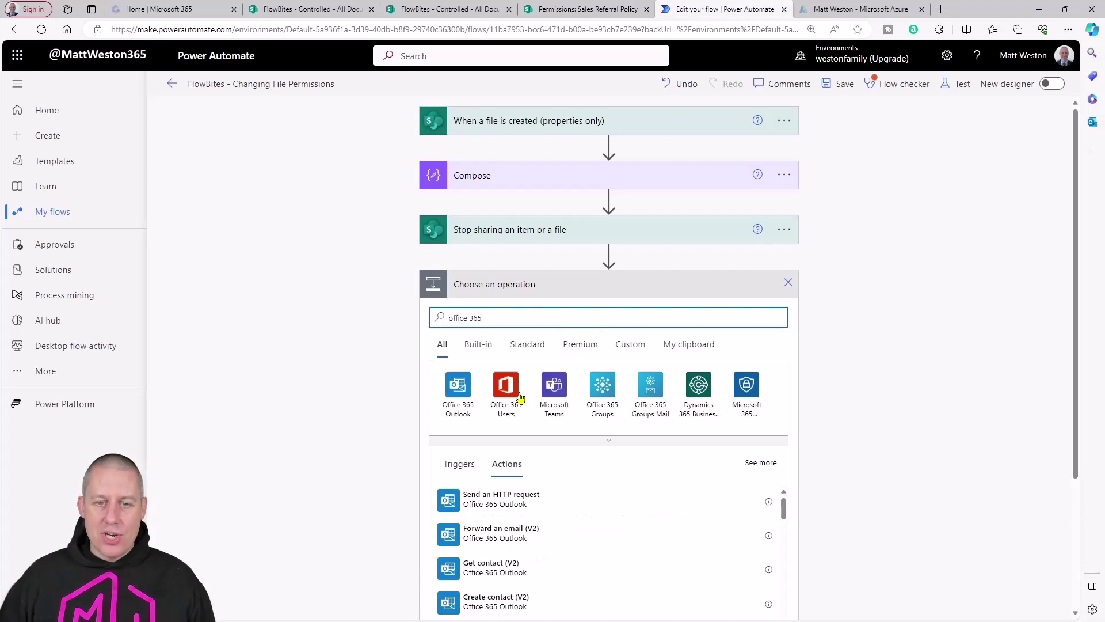
left_click(506, 393)
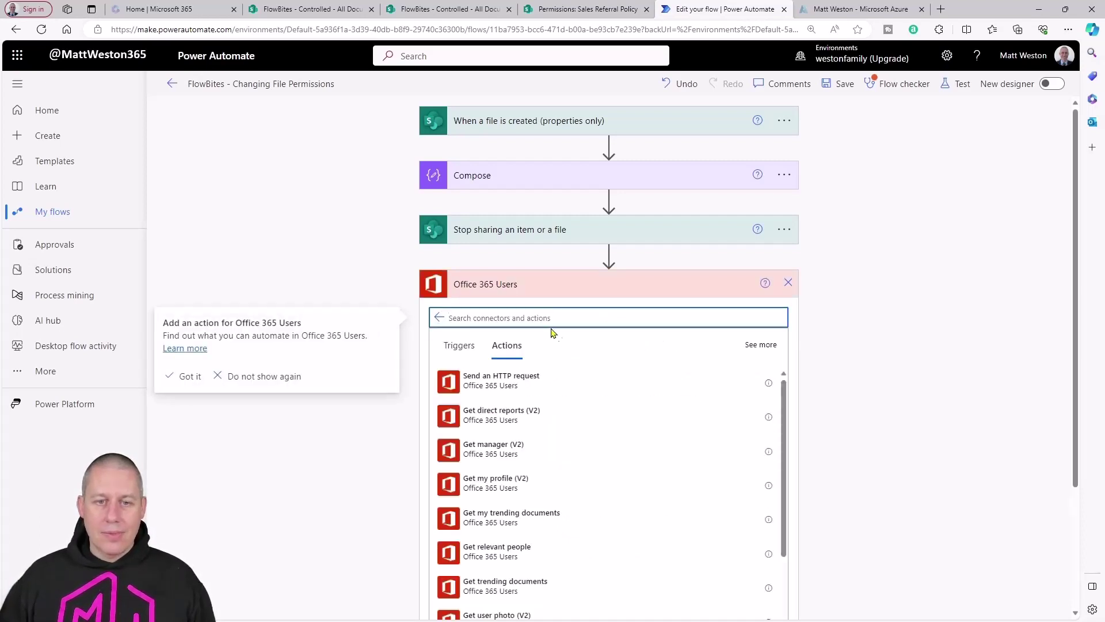
scroll(681, 357, "down", 3)
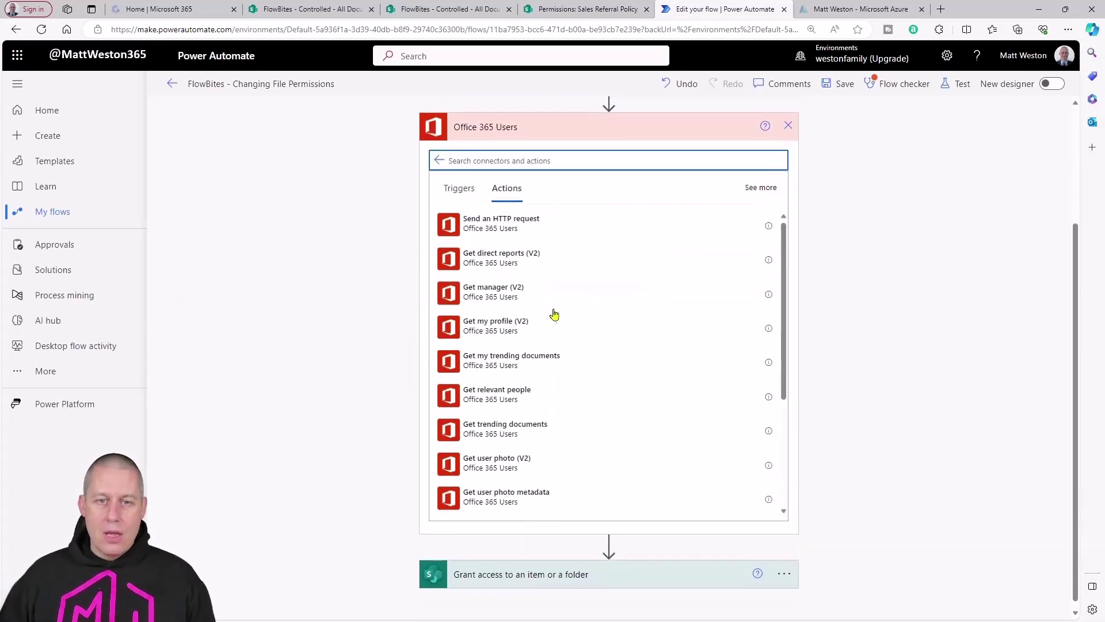
left_click(516, 294)
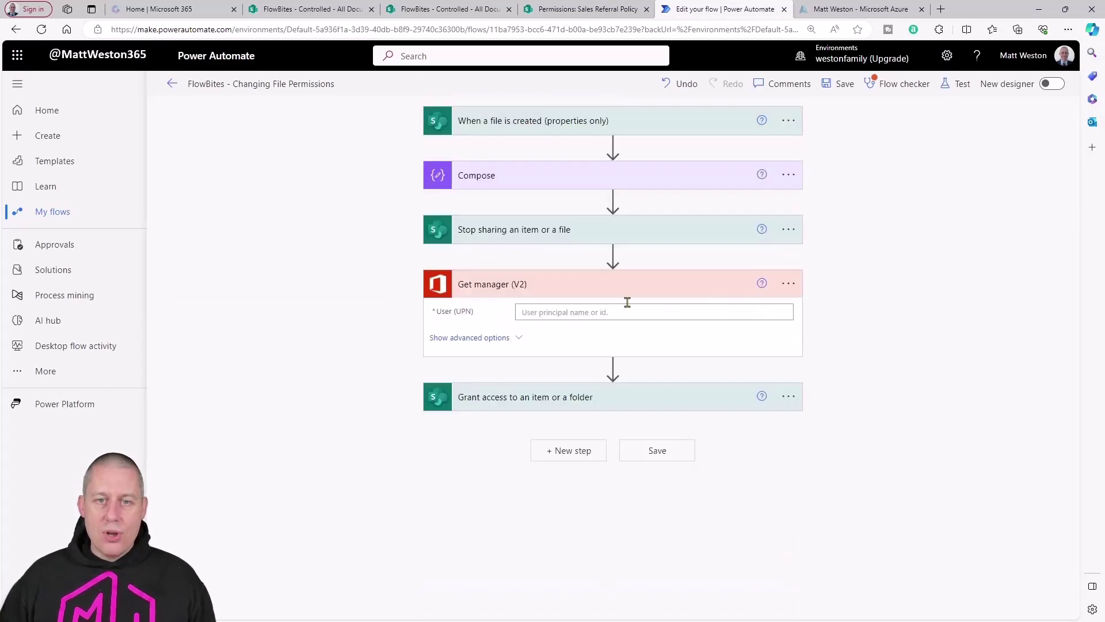
Set Get manager's User (UPN) to the trigger's Created By Email.
left_click(586, 312)
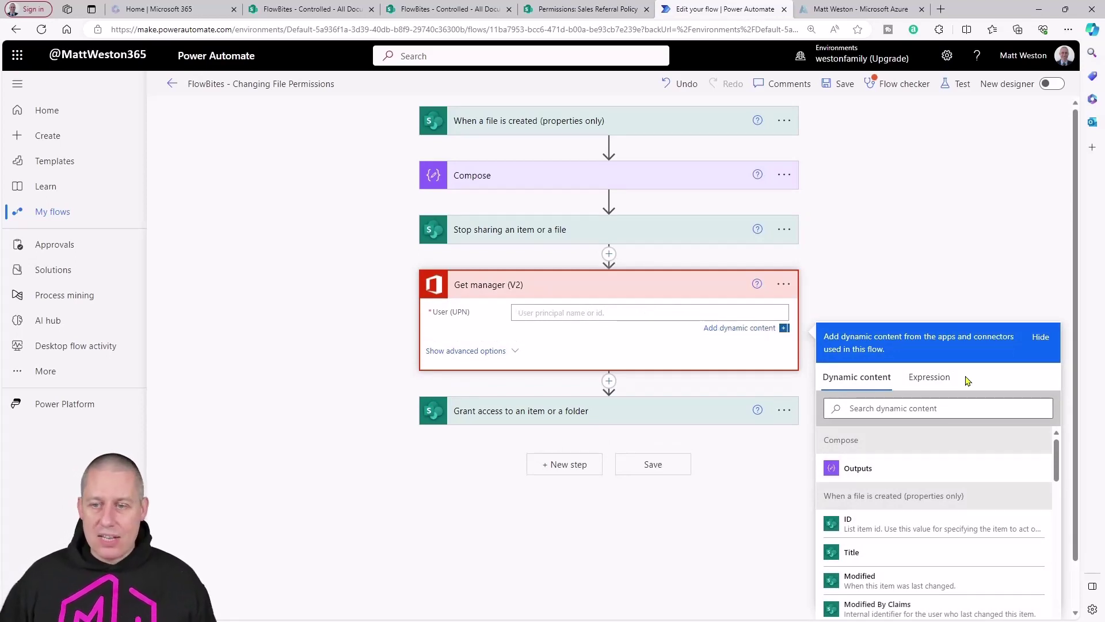
scroll(1017, 509, "down", 2)
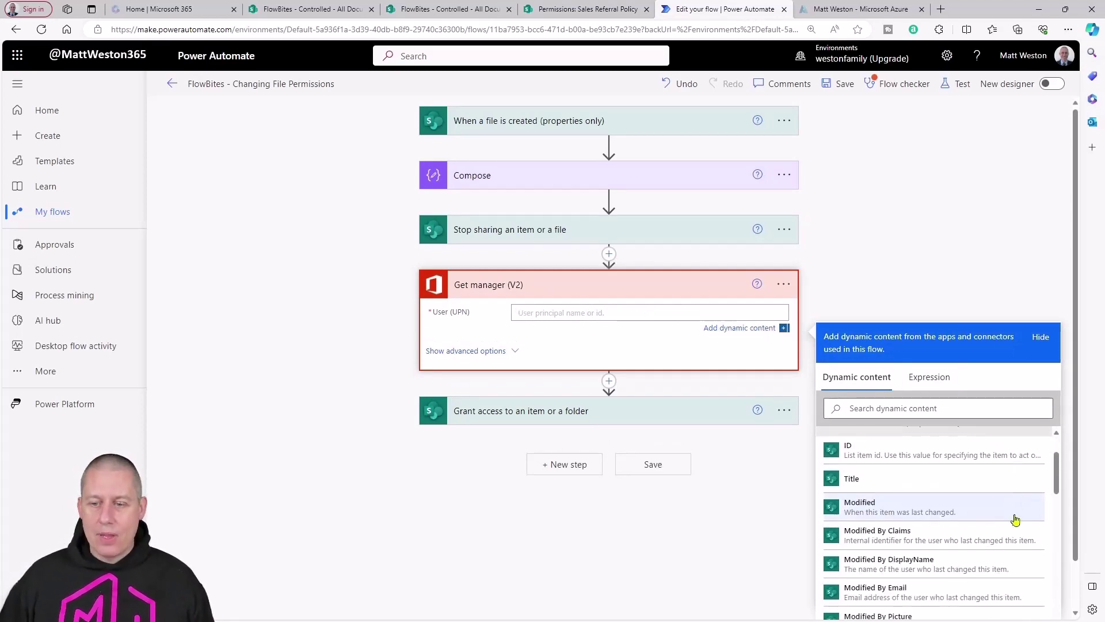
scroll(1016, 521, "down", 1)
left_click(932, 404)
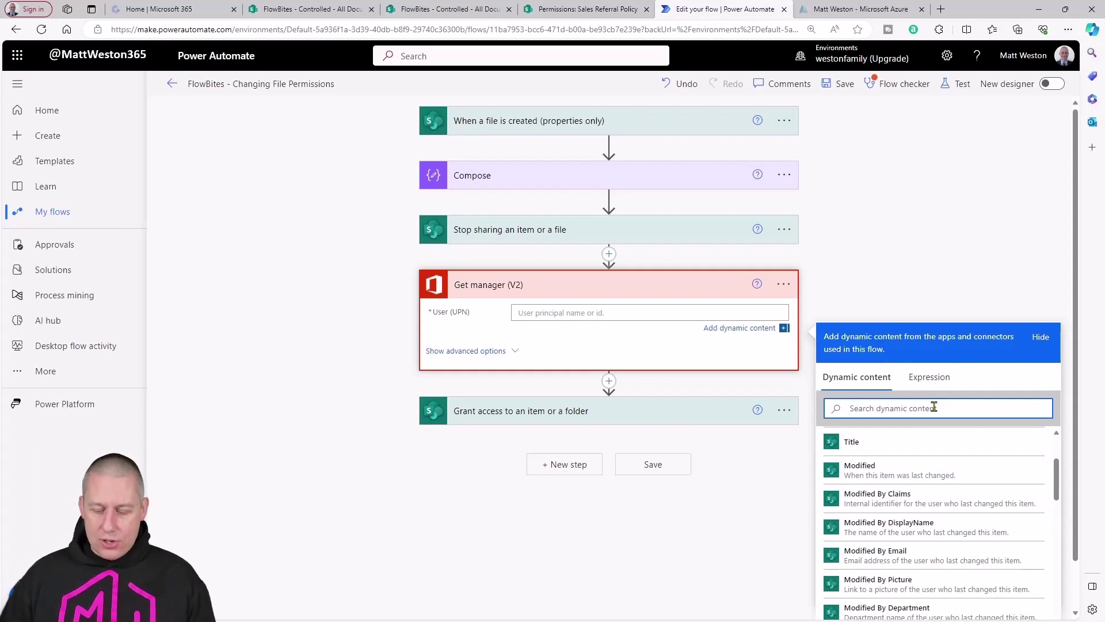
type("email")
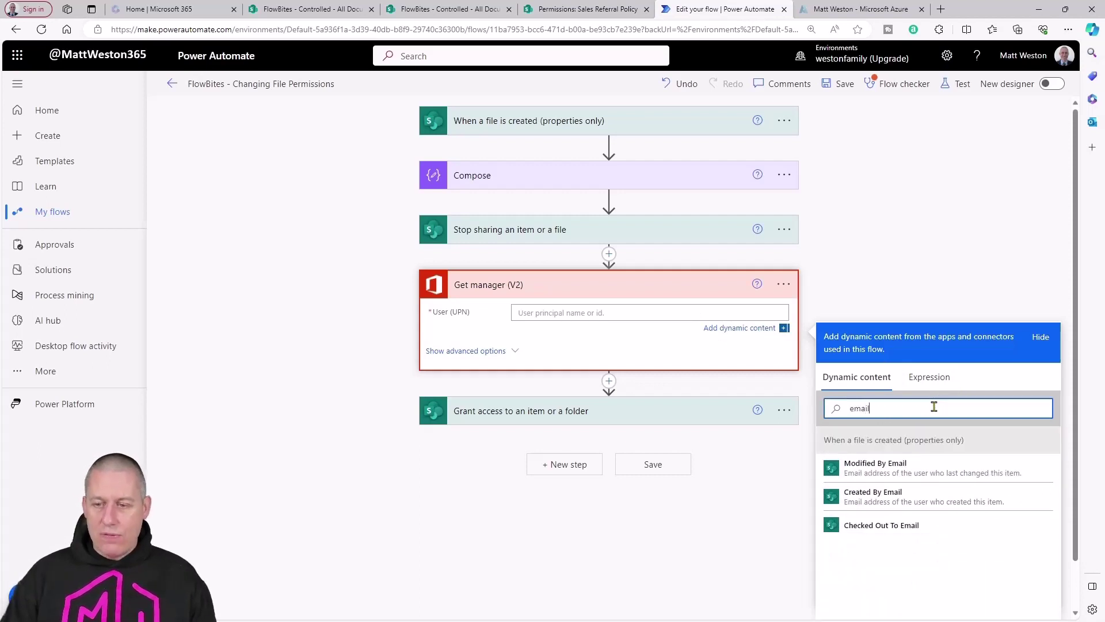
left_click(919, 500)
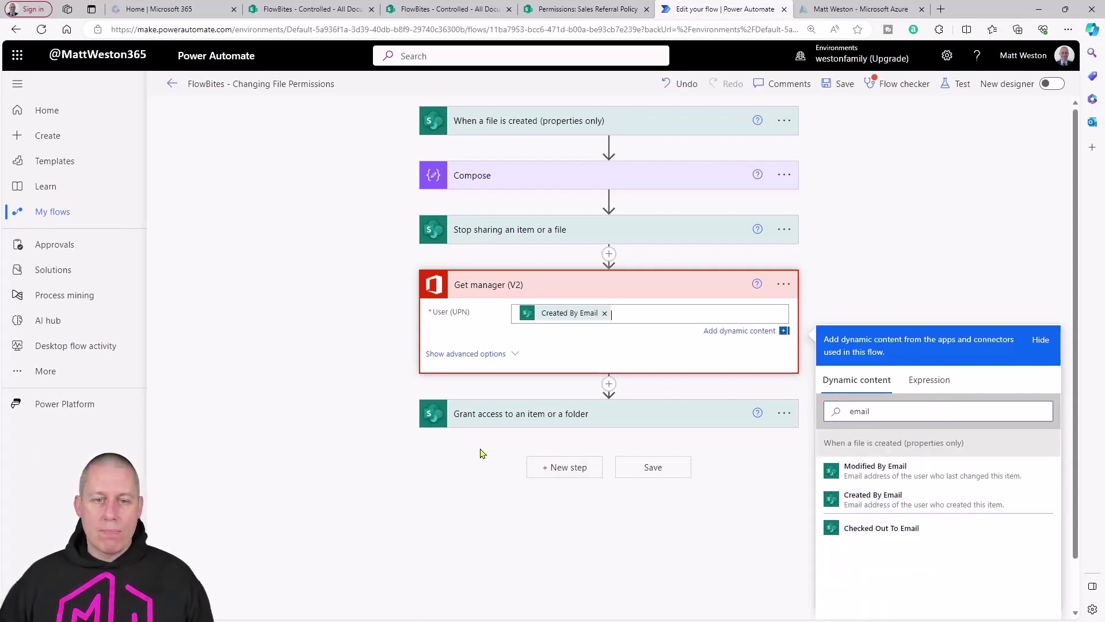
Set Grant access Recipients to the Get manager step's Mail value.
left_click(449, 421)
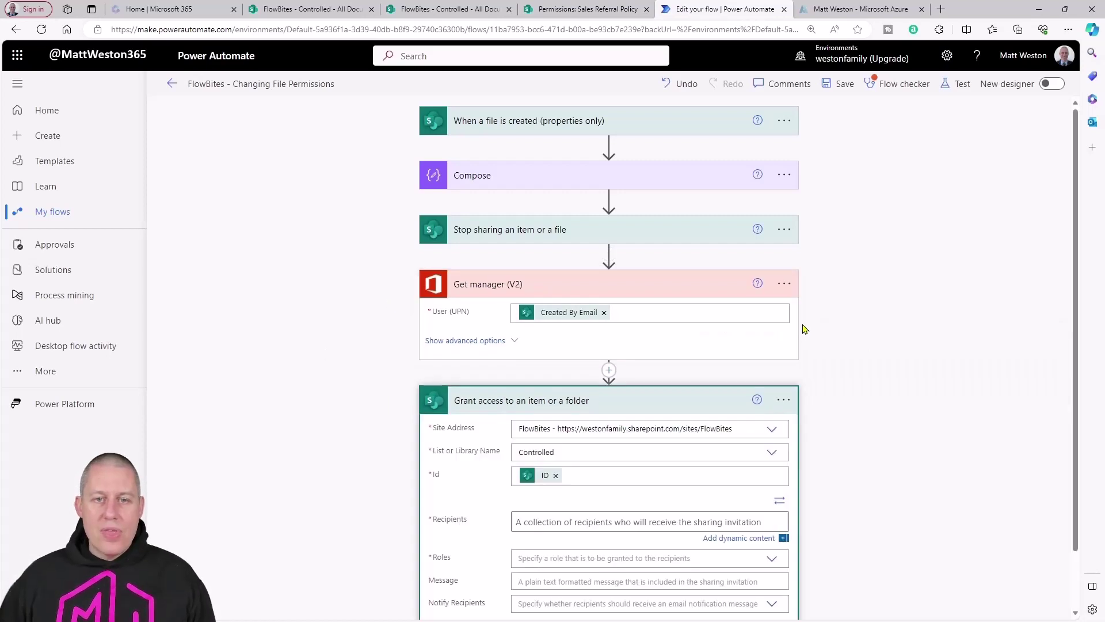
scroll(843, 301, "down", 1)
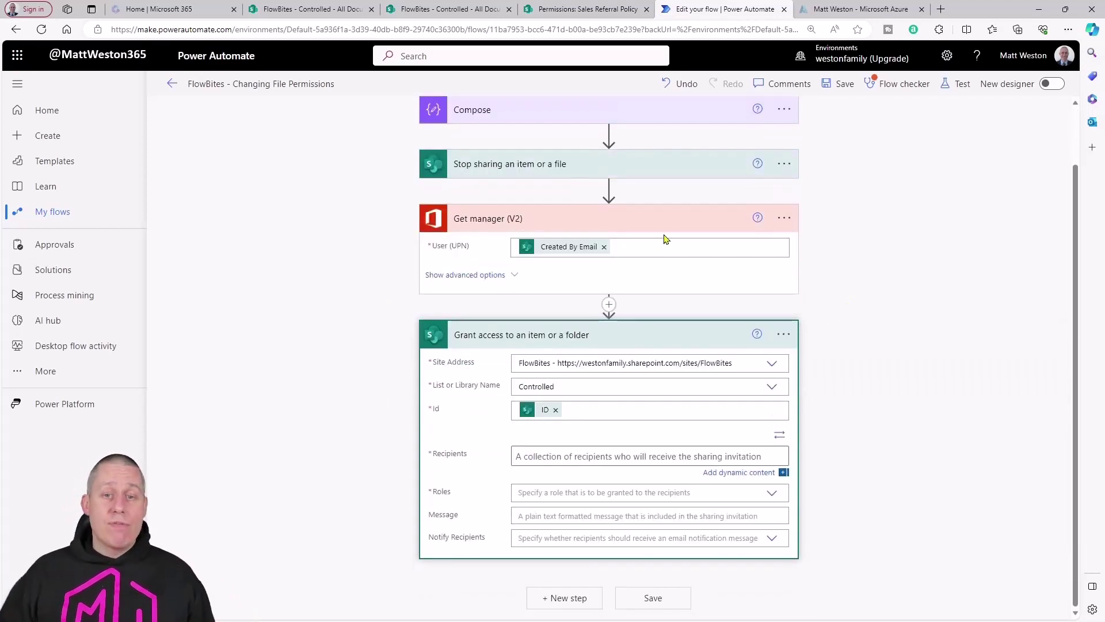
left_click(576, 456)
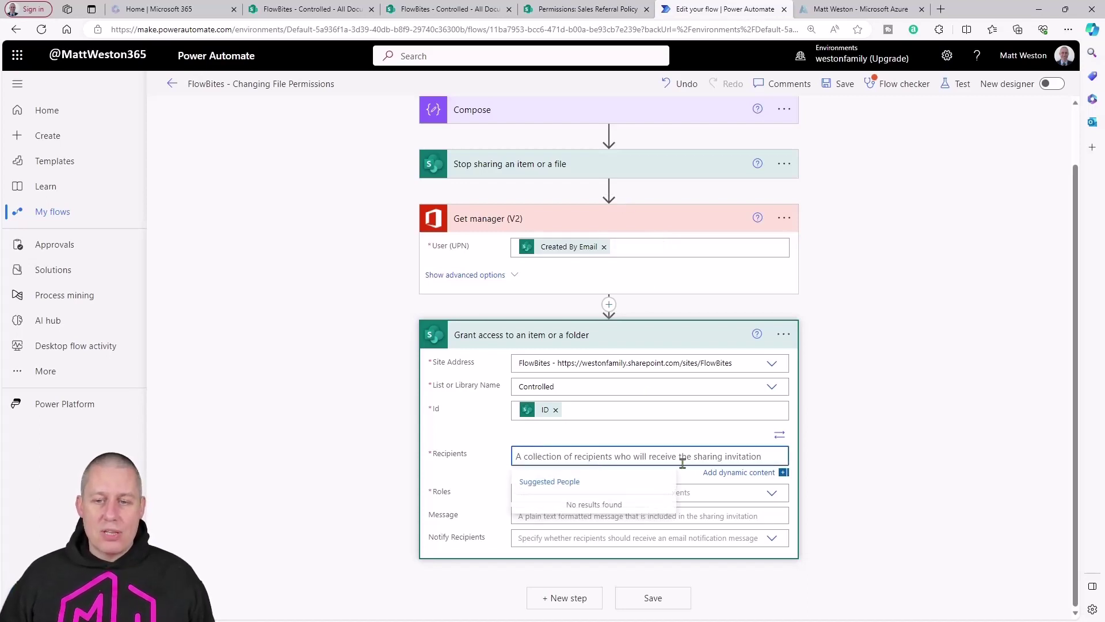
left_click(748, 472)
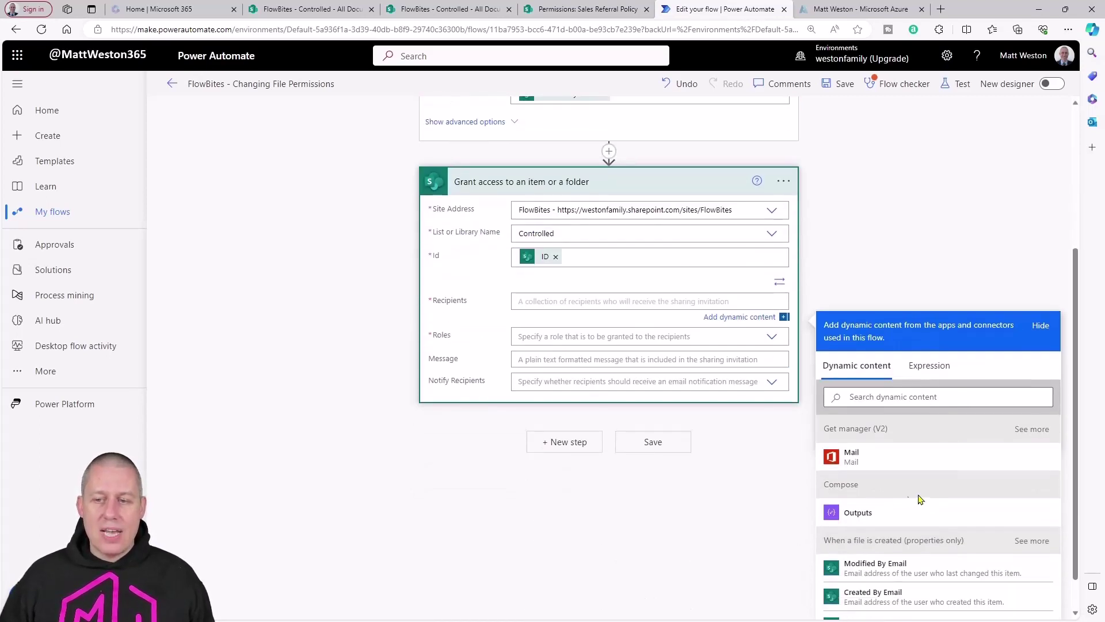
left_click(890, 461)
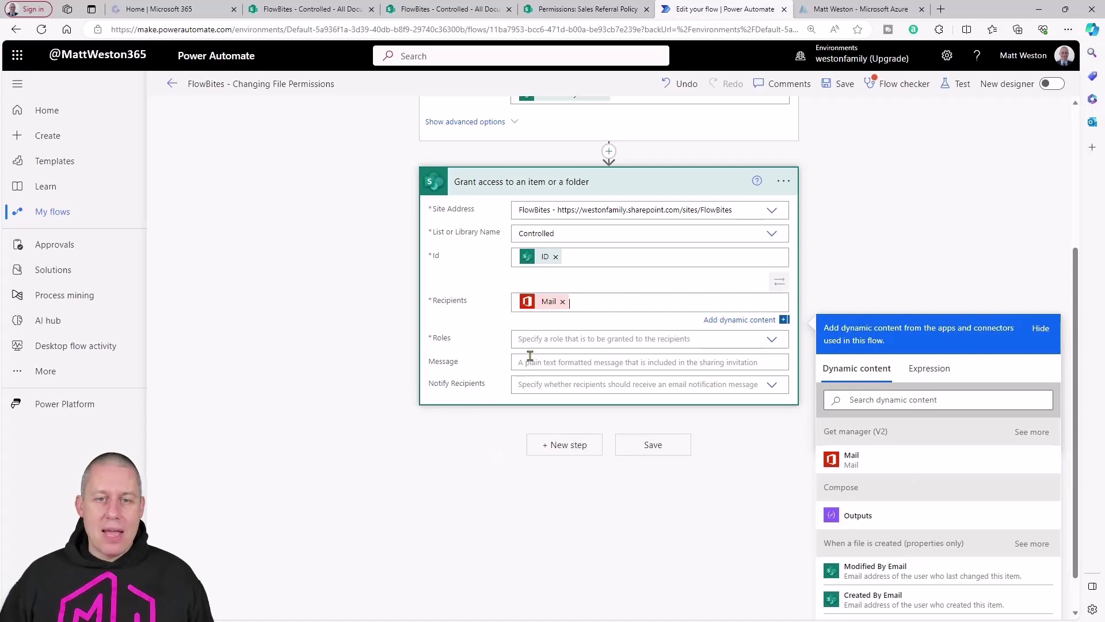
Give the recipient the Can edit role with Notify Recipients set to No, and save the flow.
left_click(596, 339)
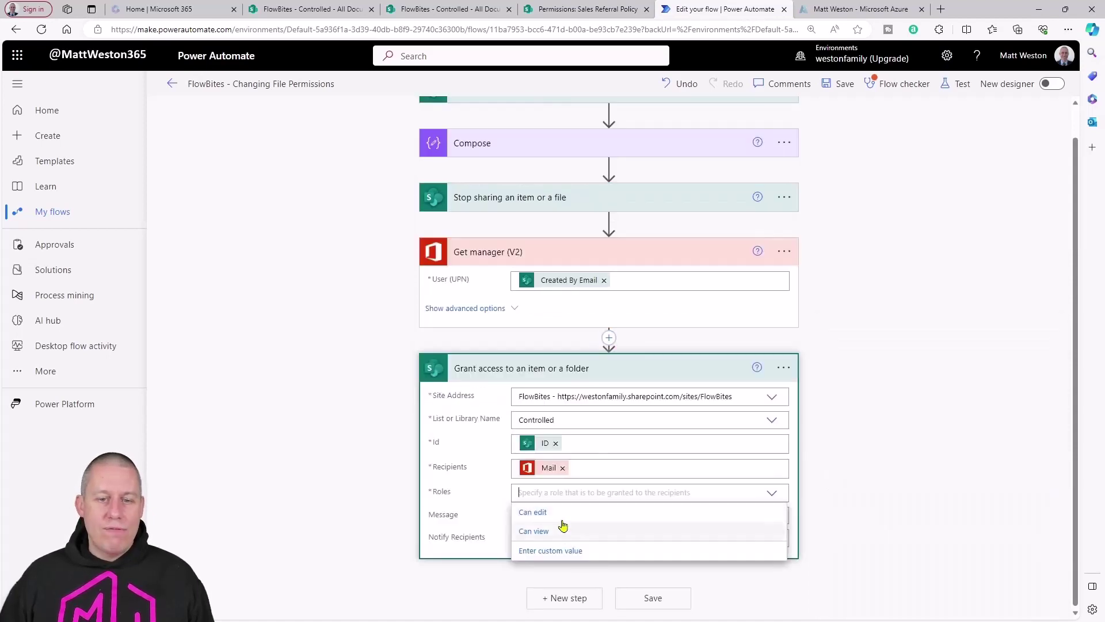
left_click(561, 512)
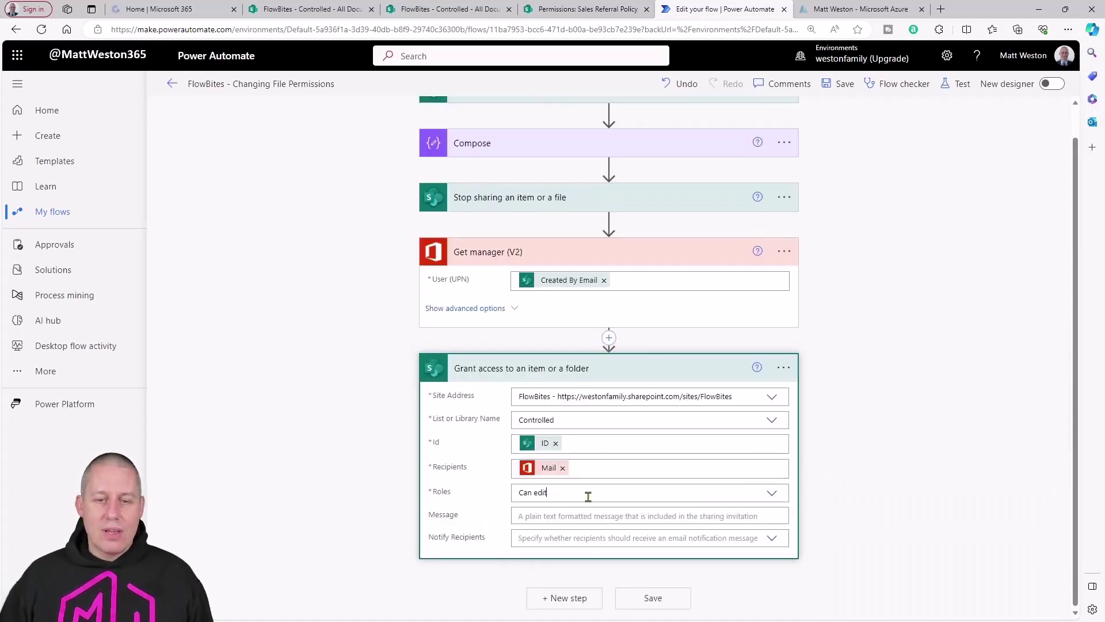
left_click(831, 498)
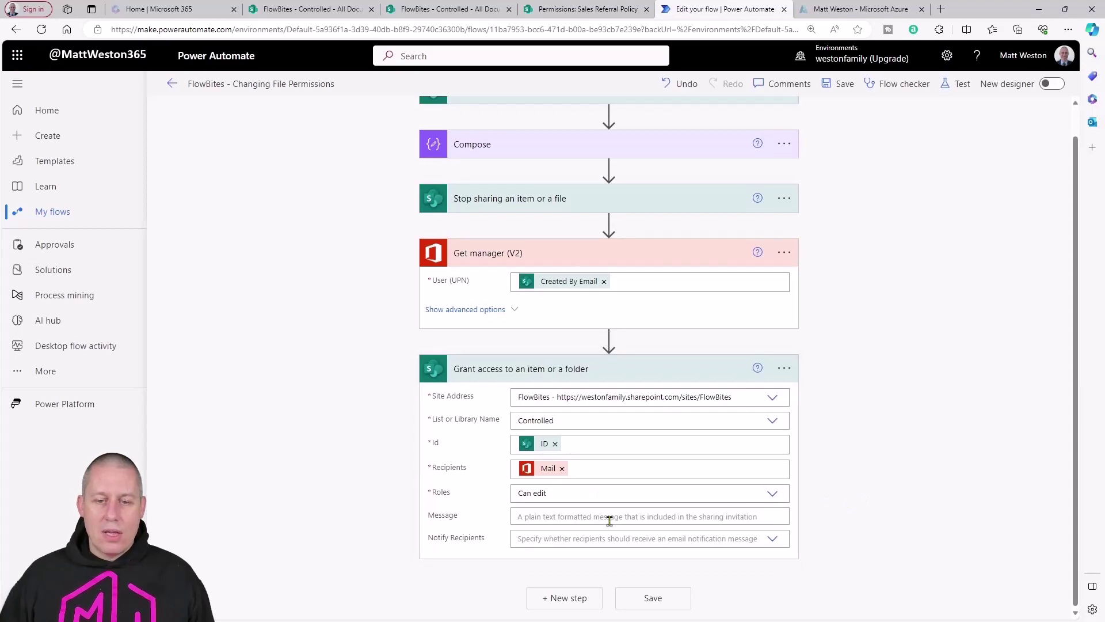
left_click(539, 536)
left_click(524, 589)
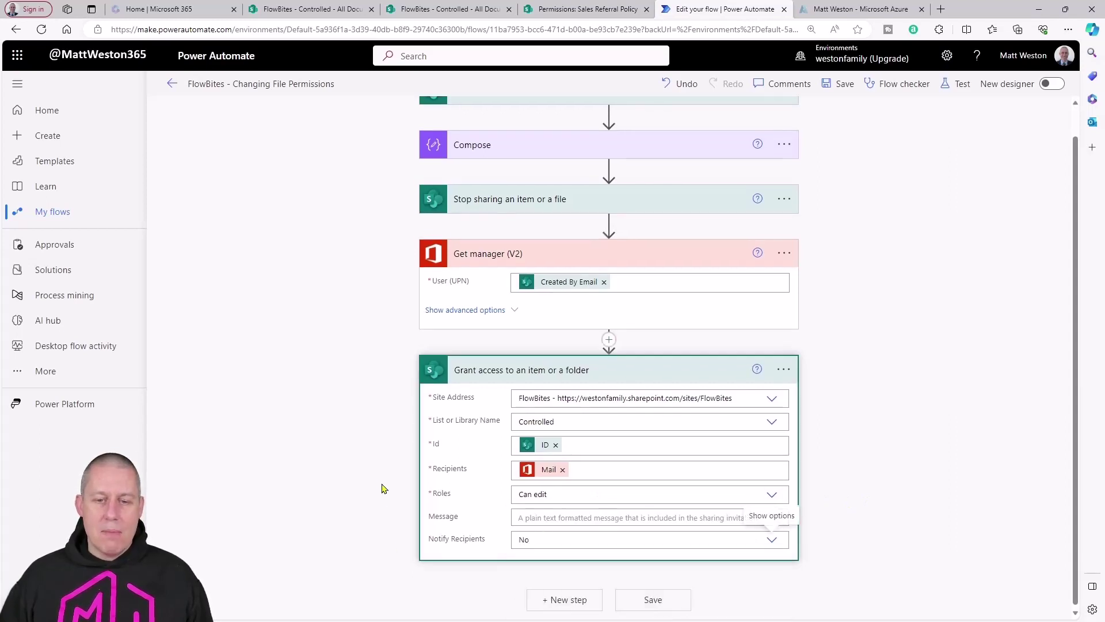
left_click(661, 606)
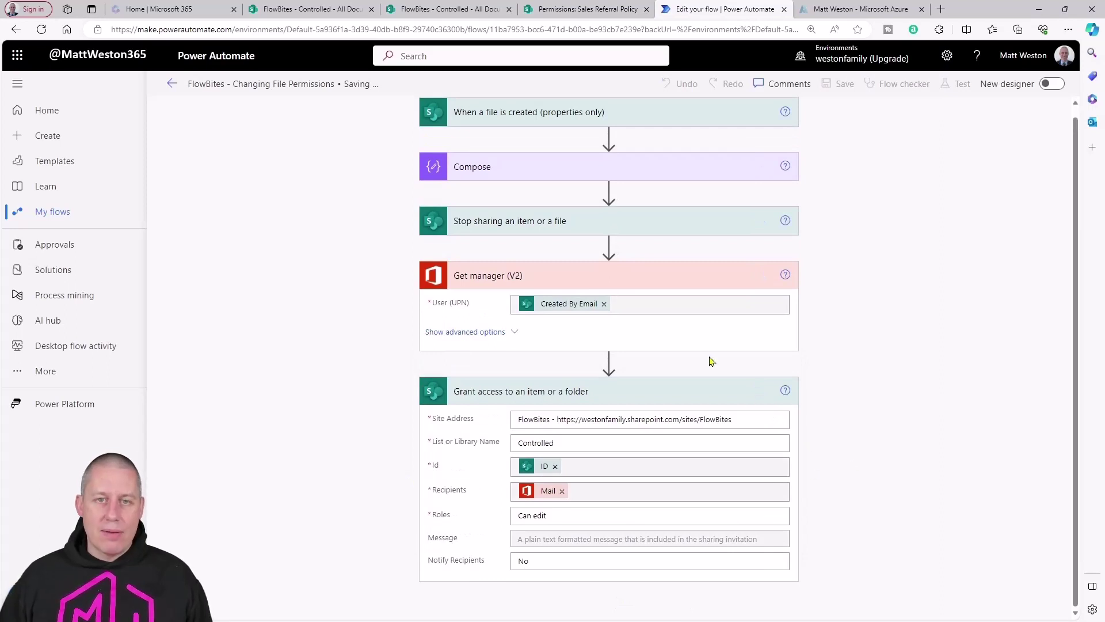
Delete the Sales Referral Policy document's unique permissions so it inherits from FlowBites again.
left_click(581, 13)
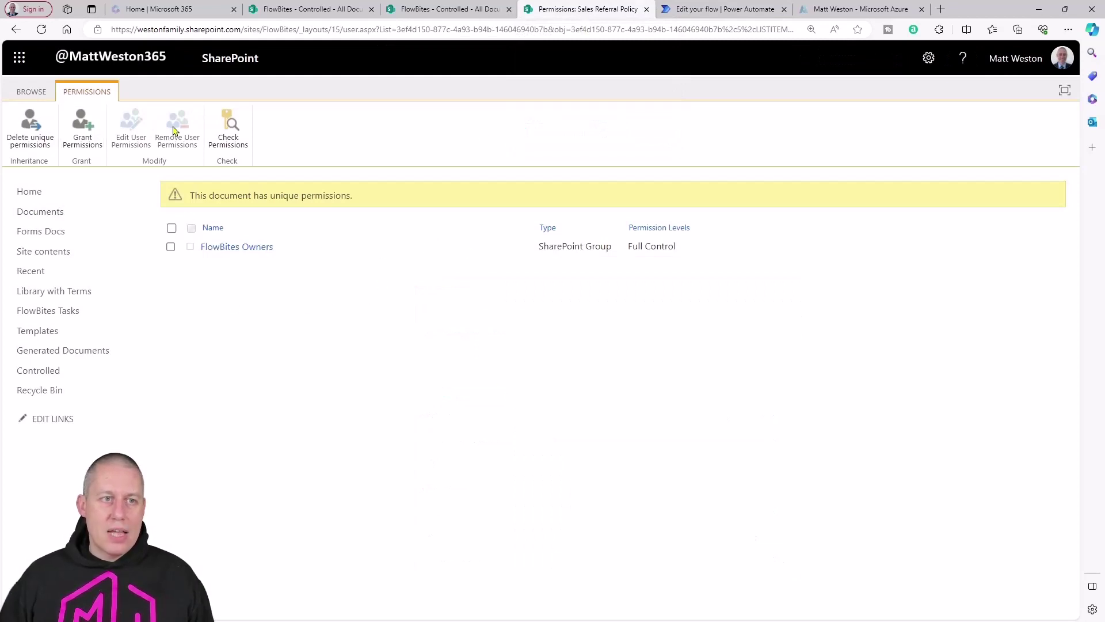
left_click(35, 123)
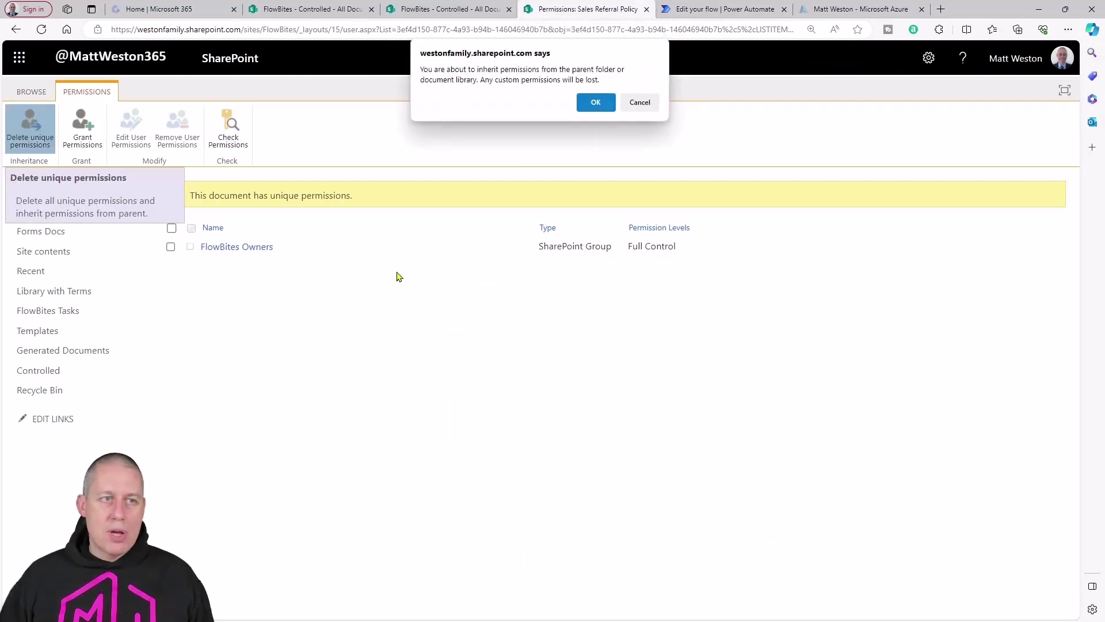
left_click(597, 102)
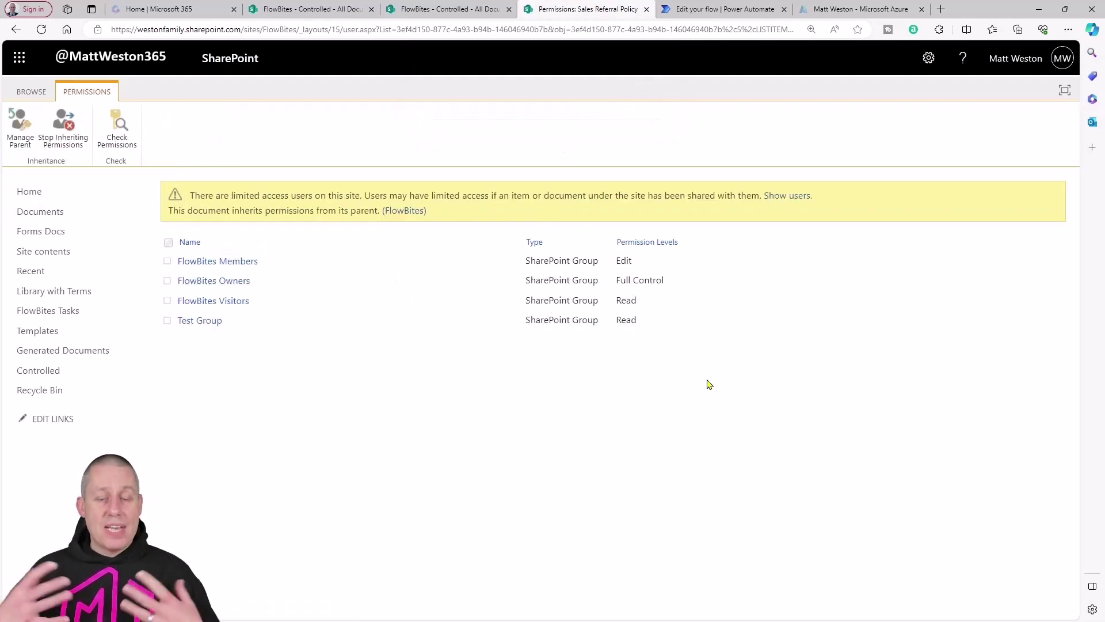
Rerun the flow test with a recent trigger and check that Grant access gives the manager Can edit on item 5.
left_click(735, 13)
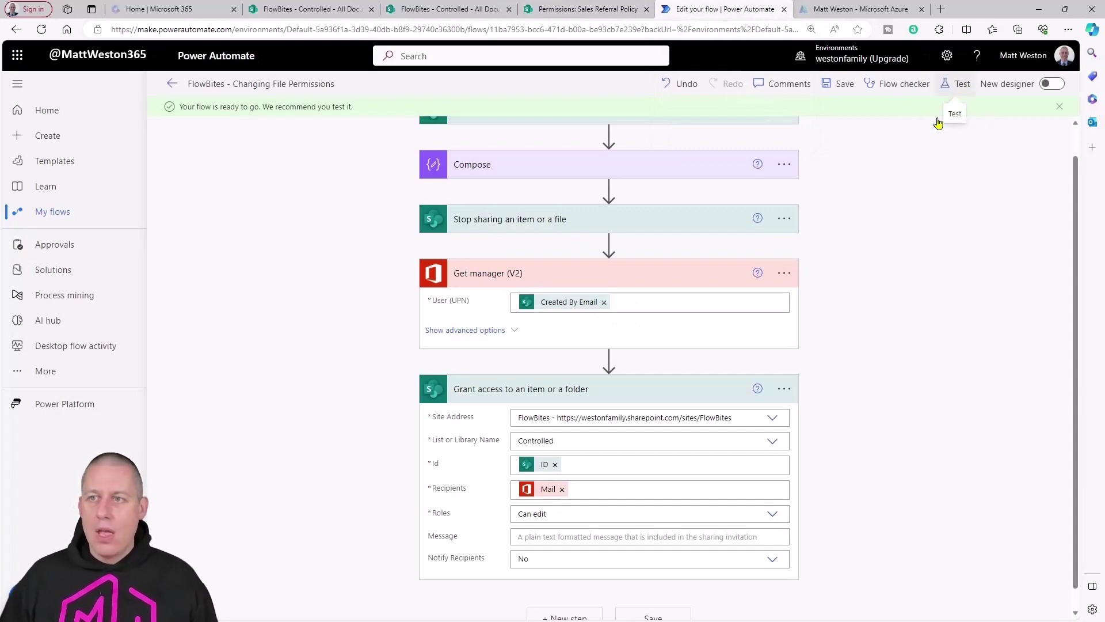
left_click(956, 84)
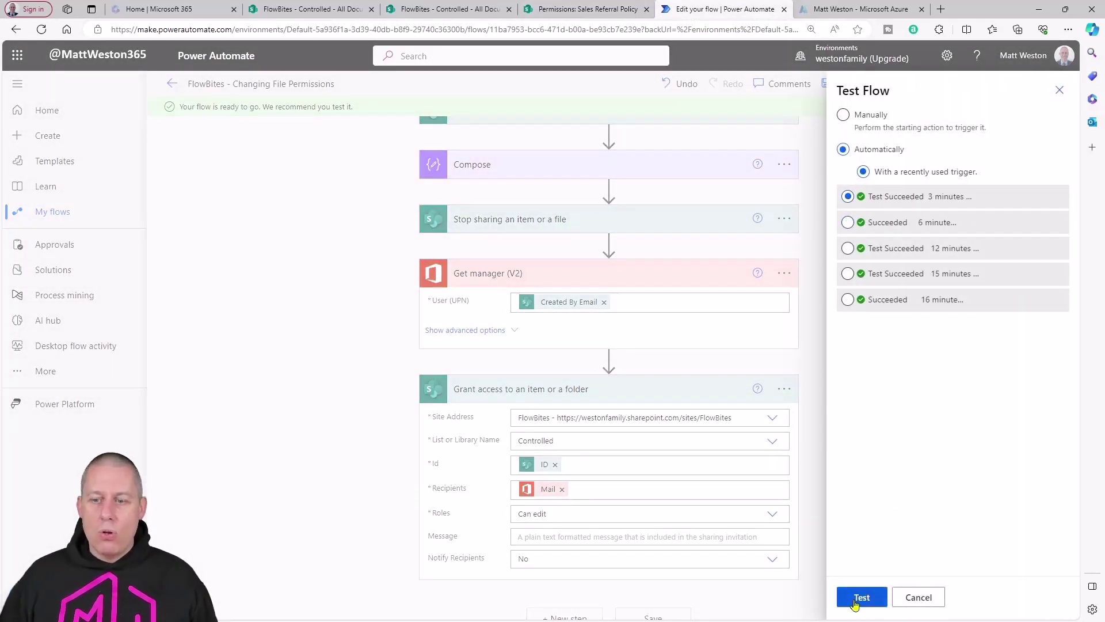
left_click(862, 597)
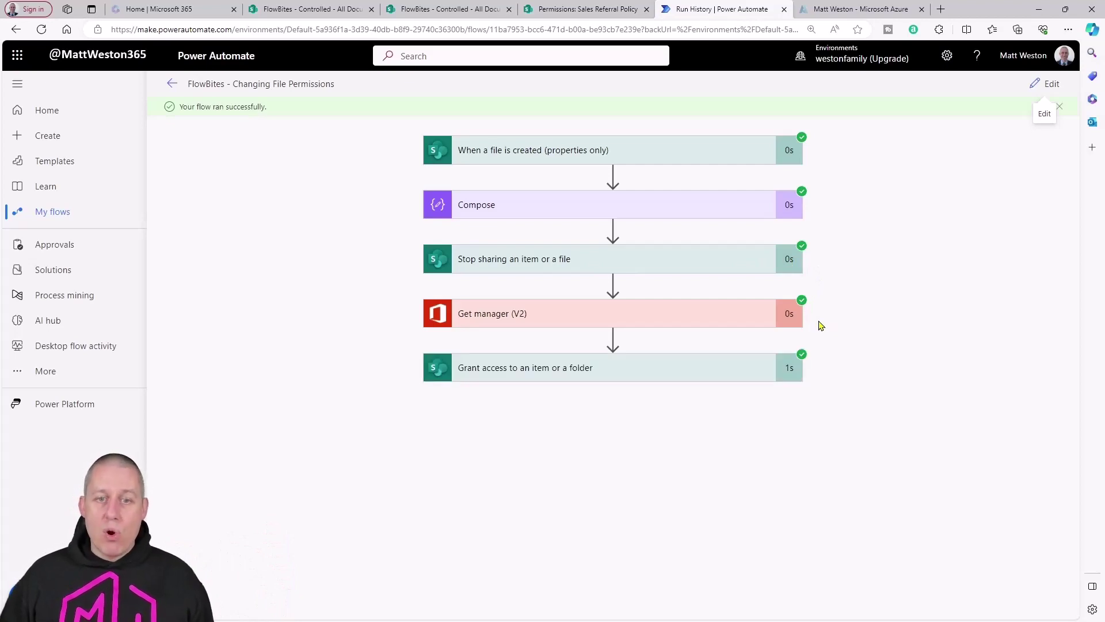
left_click(692, 367)
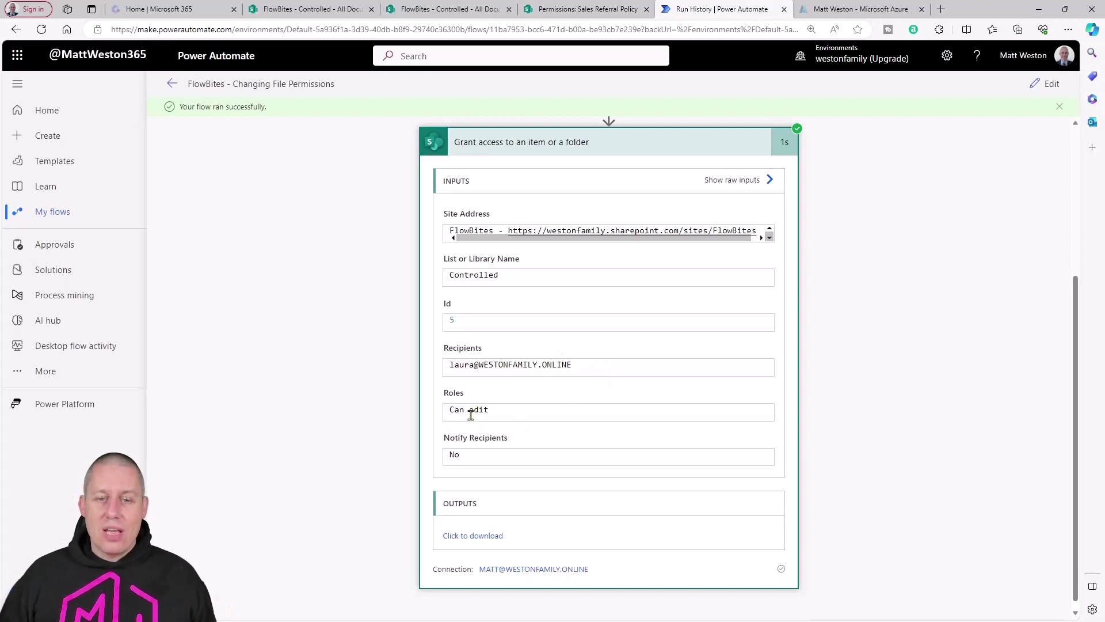
Refresh the Sales Referral Policy permissions page to confirm FlowBites Owners Full Control and the manager's Contribute access.
left_click(563, 15)
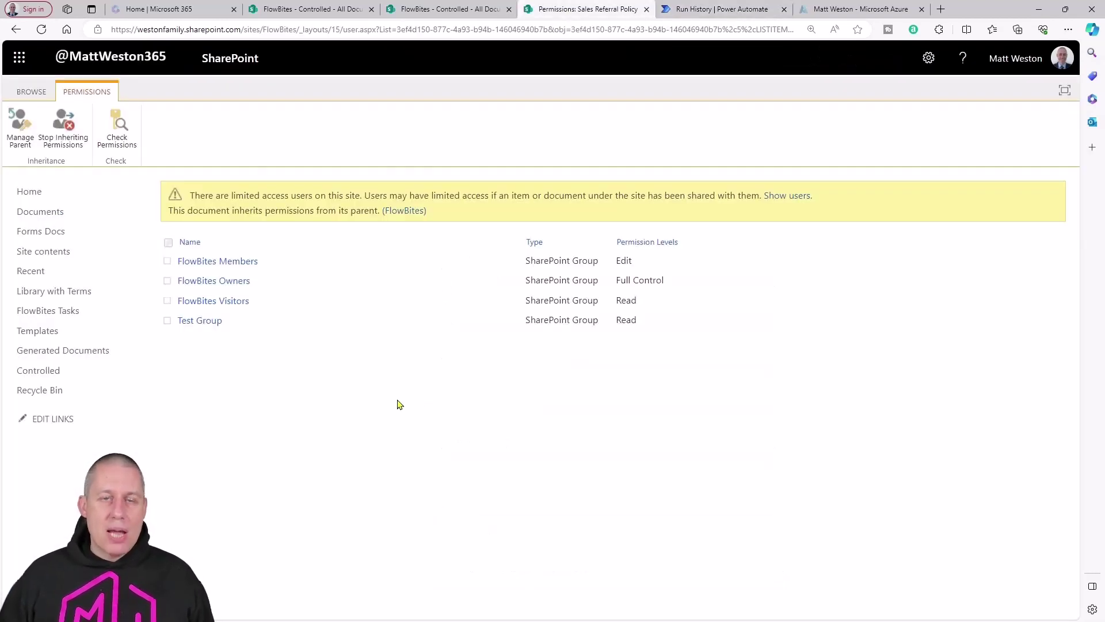
left_click(41, 29)
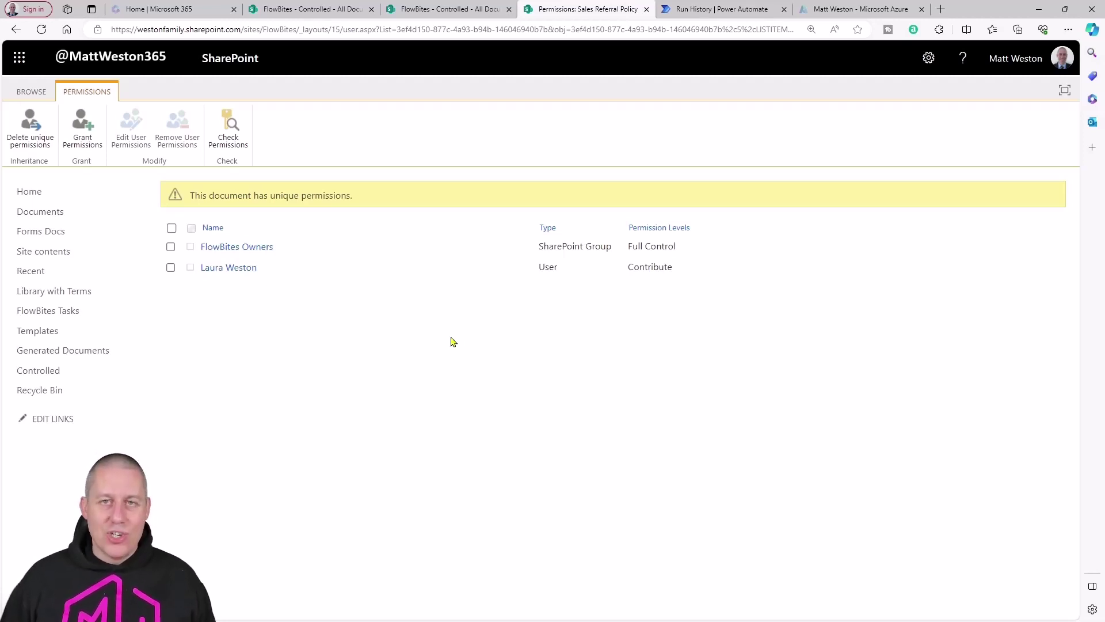
Go back to the successful run of FlowBites - Changing File Permissions with all five steps completed.
left_click(662, 15)
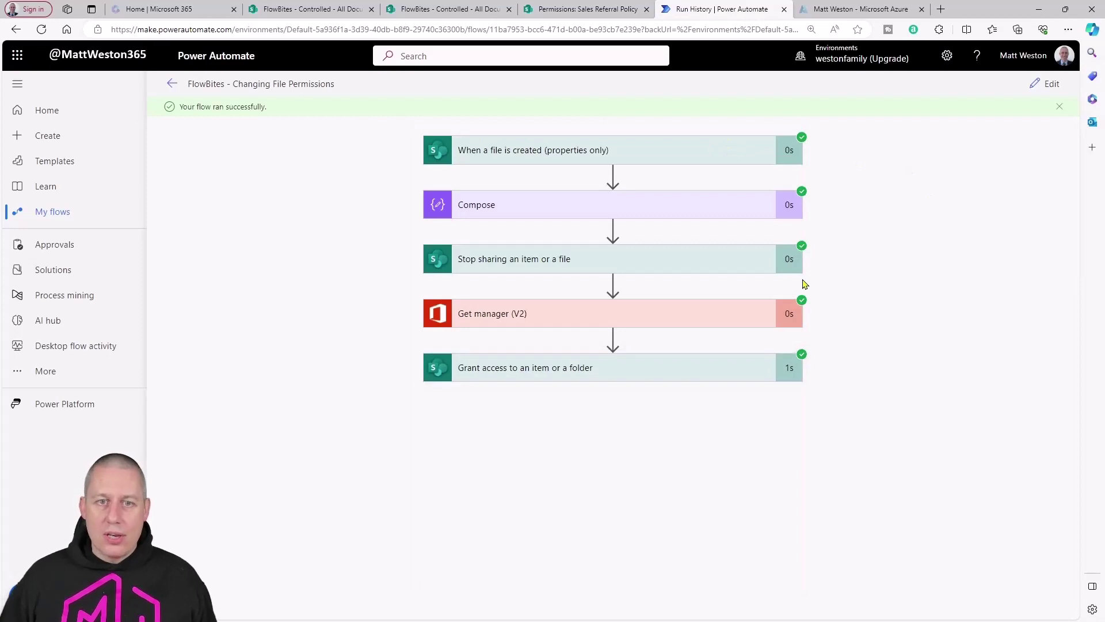